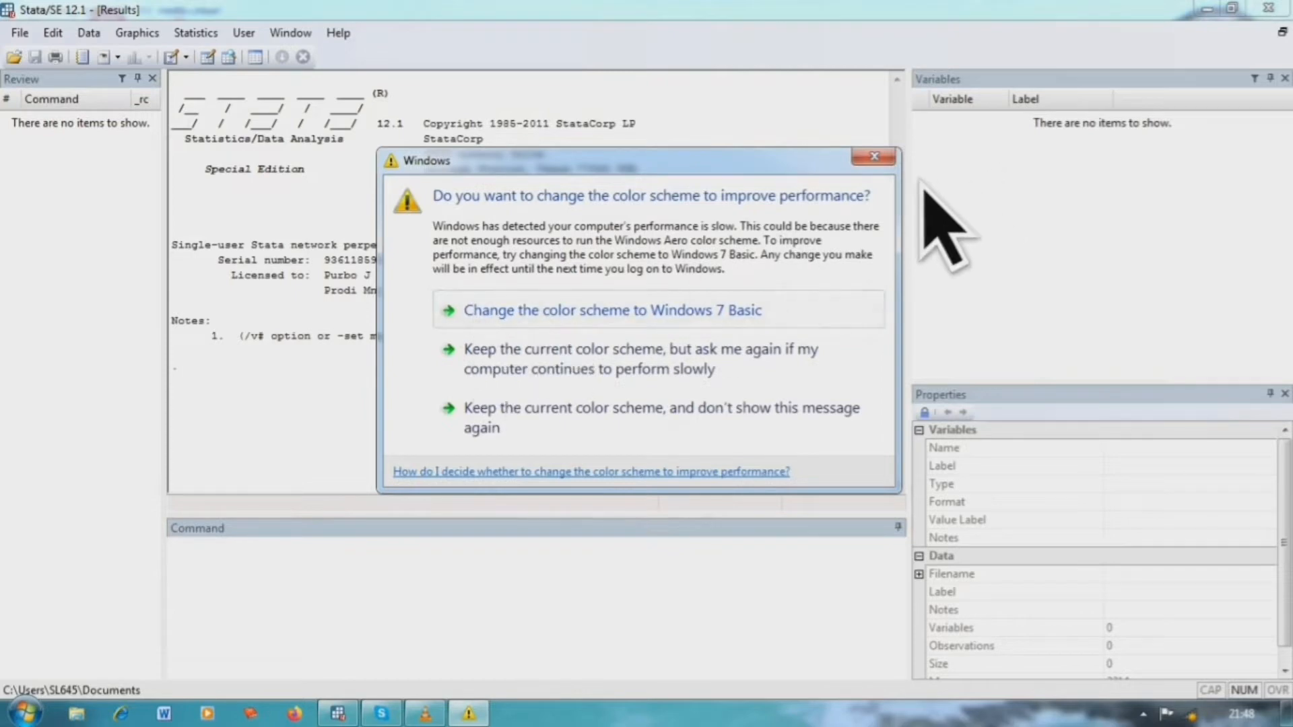
Dismiss the Windows color scheme performance prompt without changing the scheme
{"action": "left_click", "coordinate": [874, 157]}
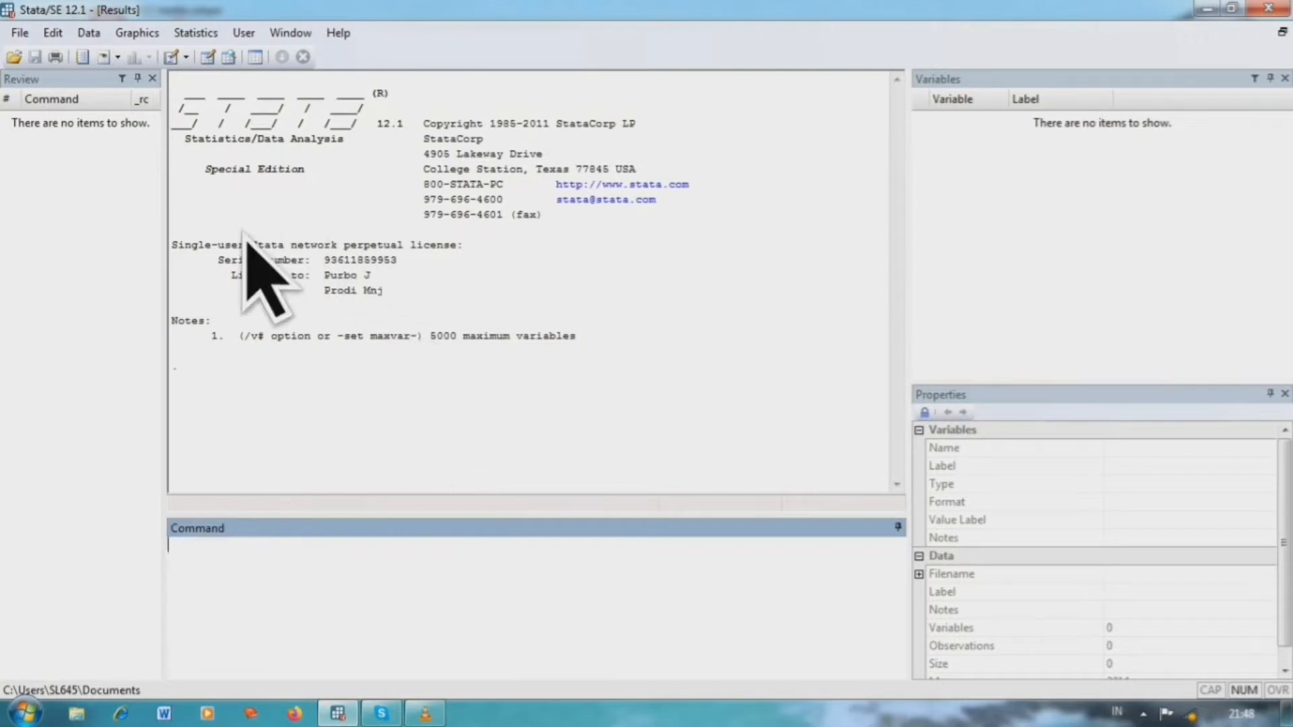
{"action": "key", "text": "alt"}
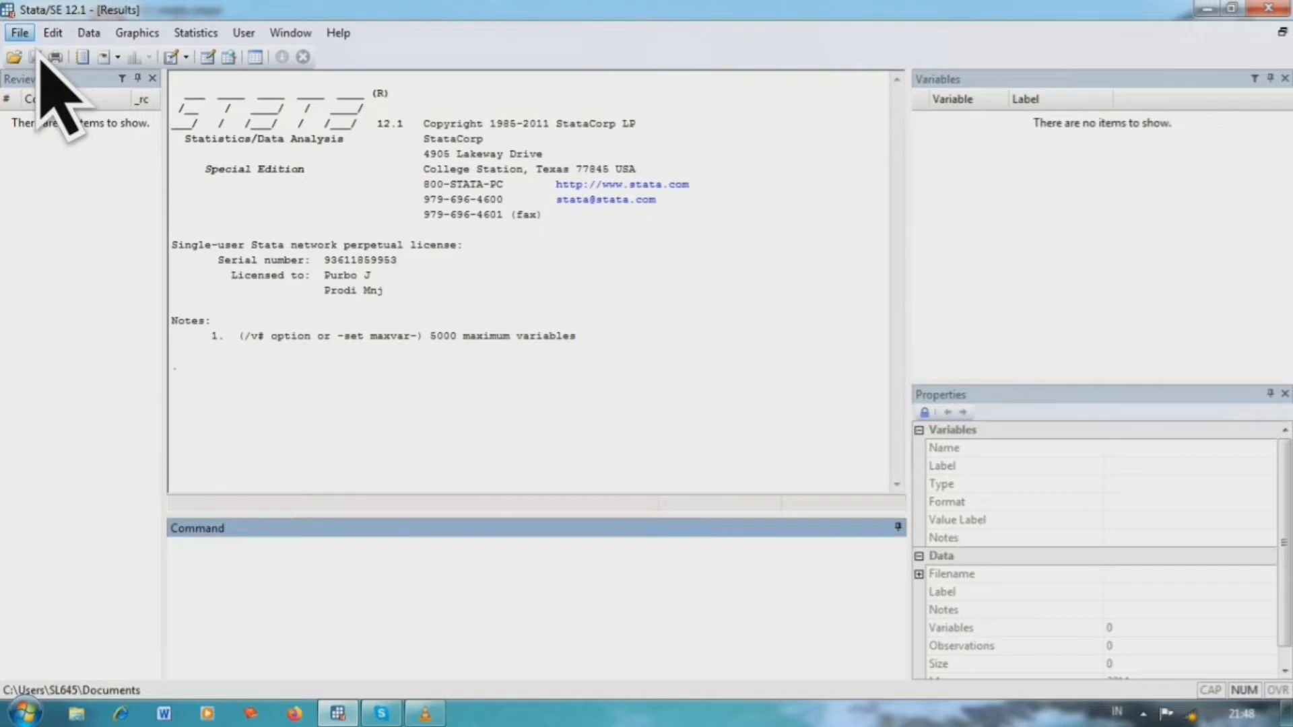
{"action": "key", "text": "Down"}
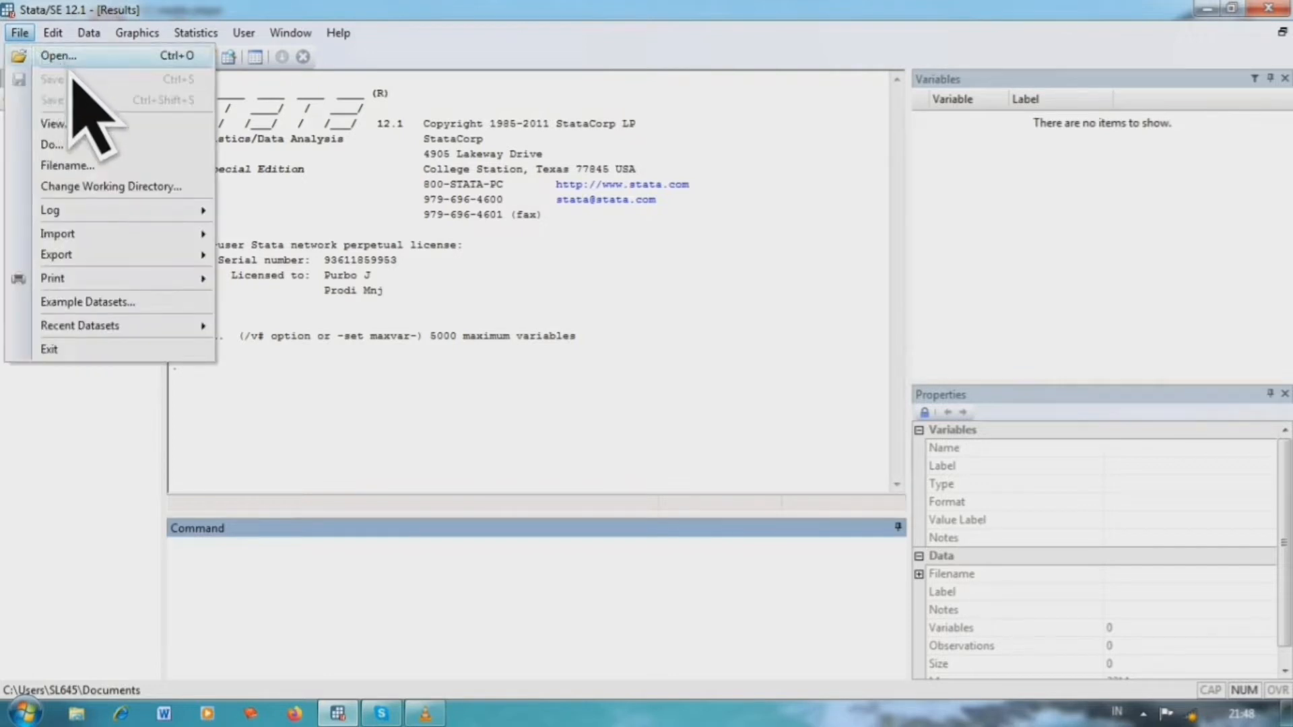
{"action": "key", "text": "Escape"}
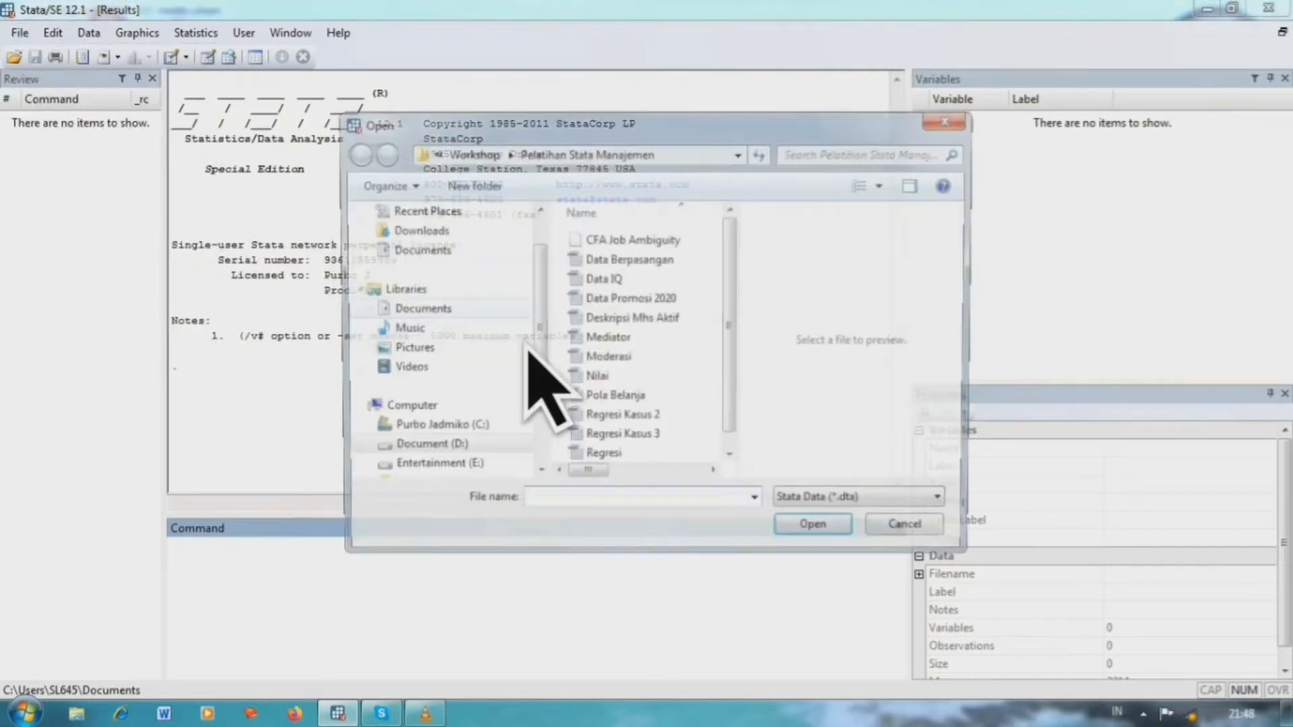
{"action": "key", "text": "ctrl+o"}
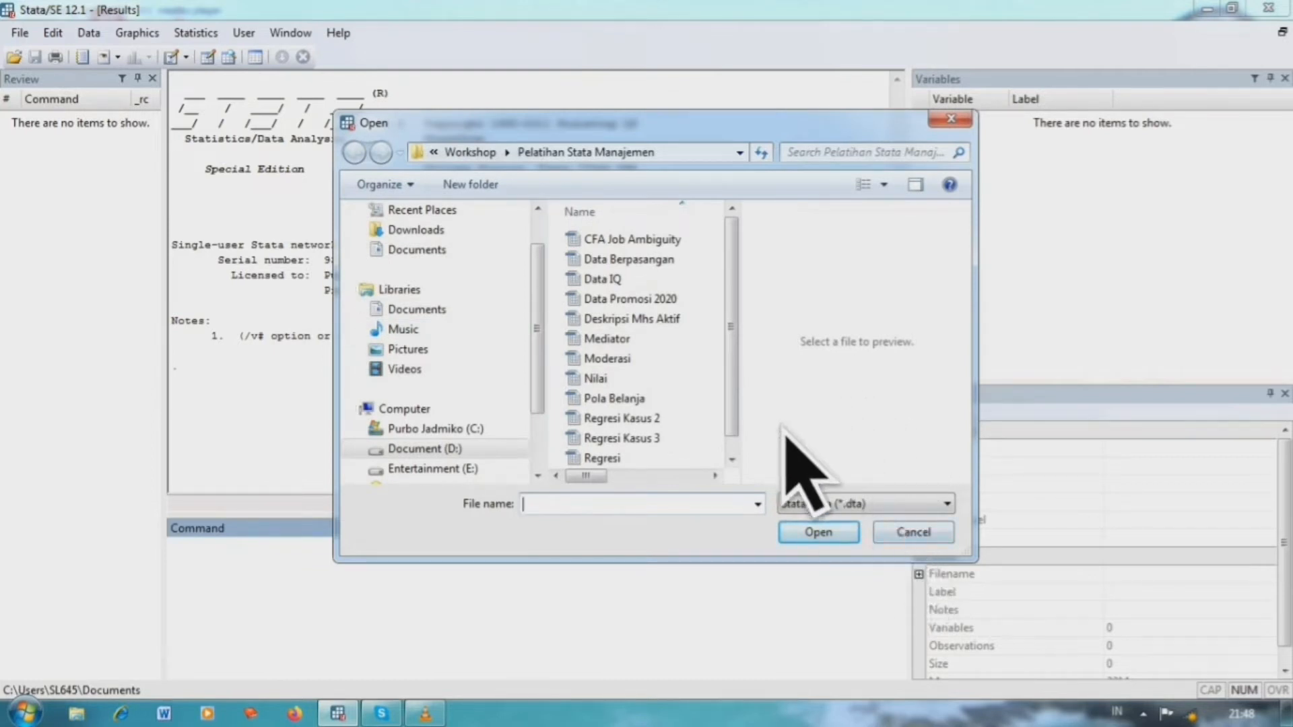
{"action": "left_click", "coordinate": [917, 537]}
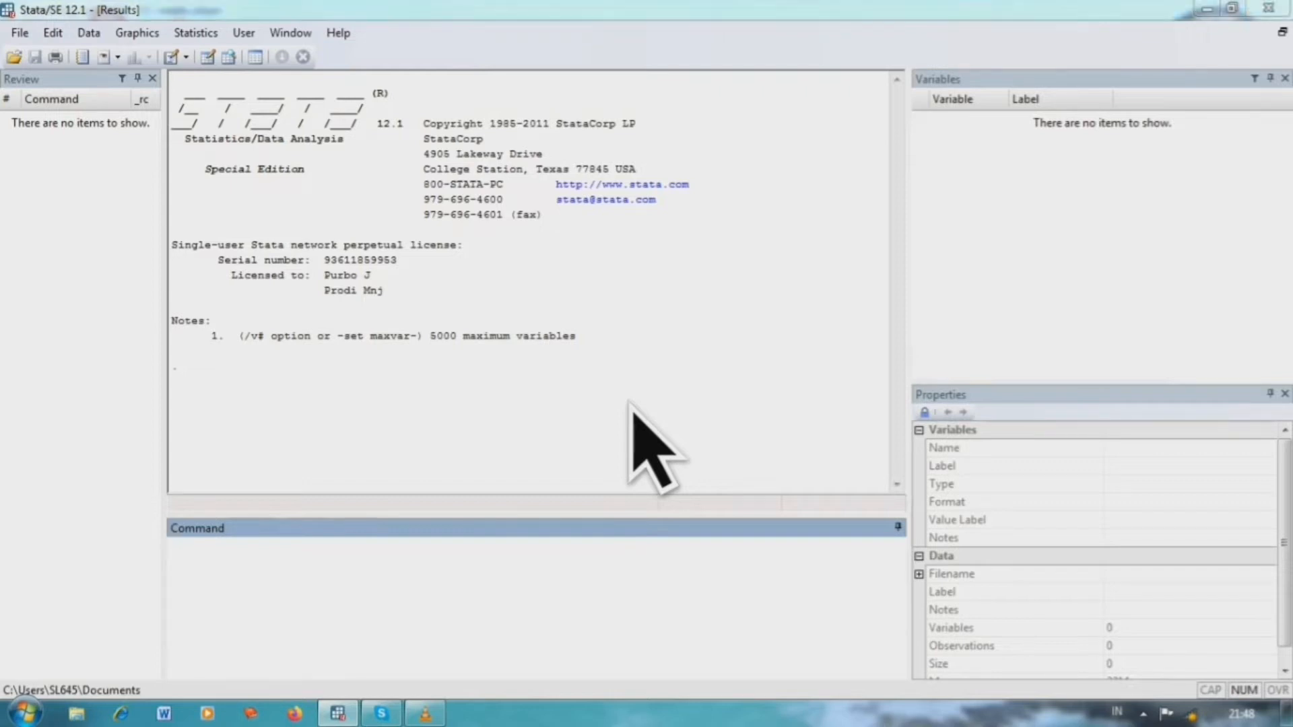
Open the Nilai dataset from the Pelatihan Stata Manajemen folder
{"action": "key", "text": "ctrl+o"}
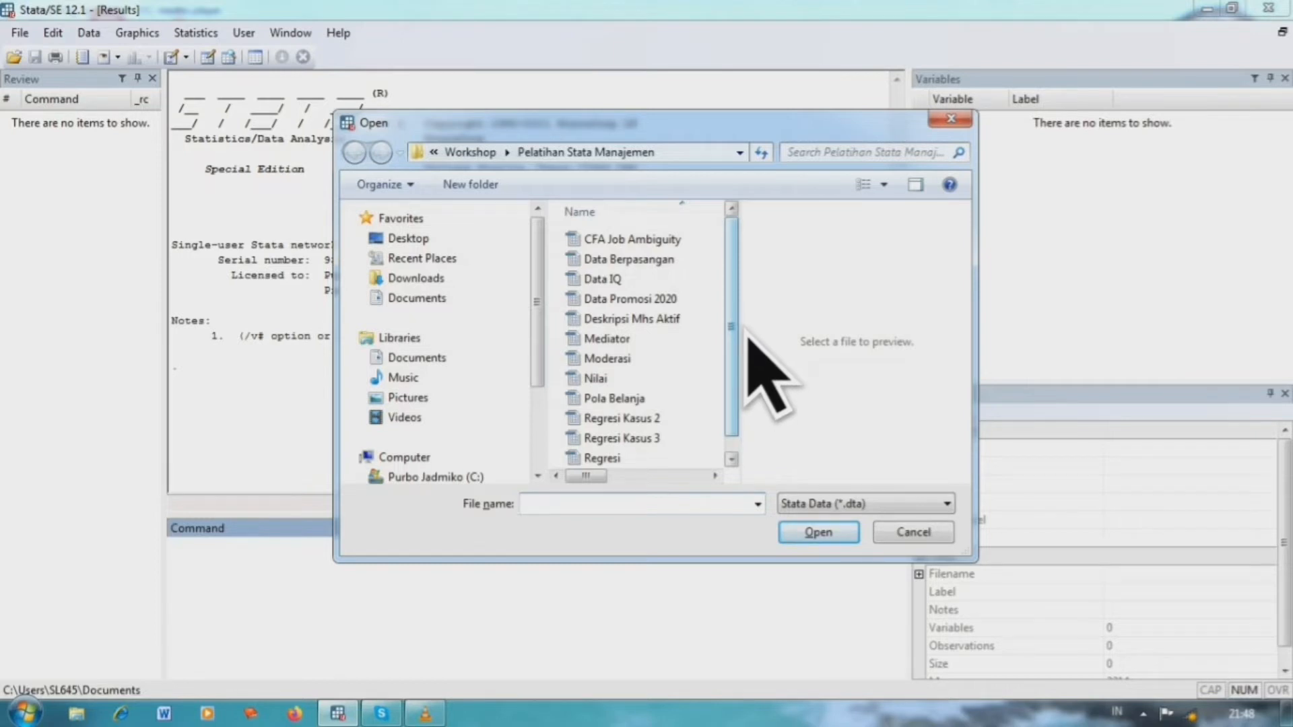
{"action": "scroll", "coordinate": [752, 347], "scroll_direction": "down", "scroll_amount": 1}
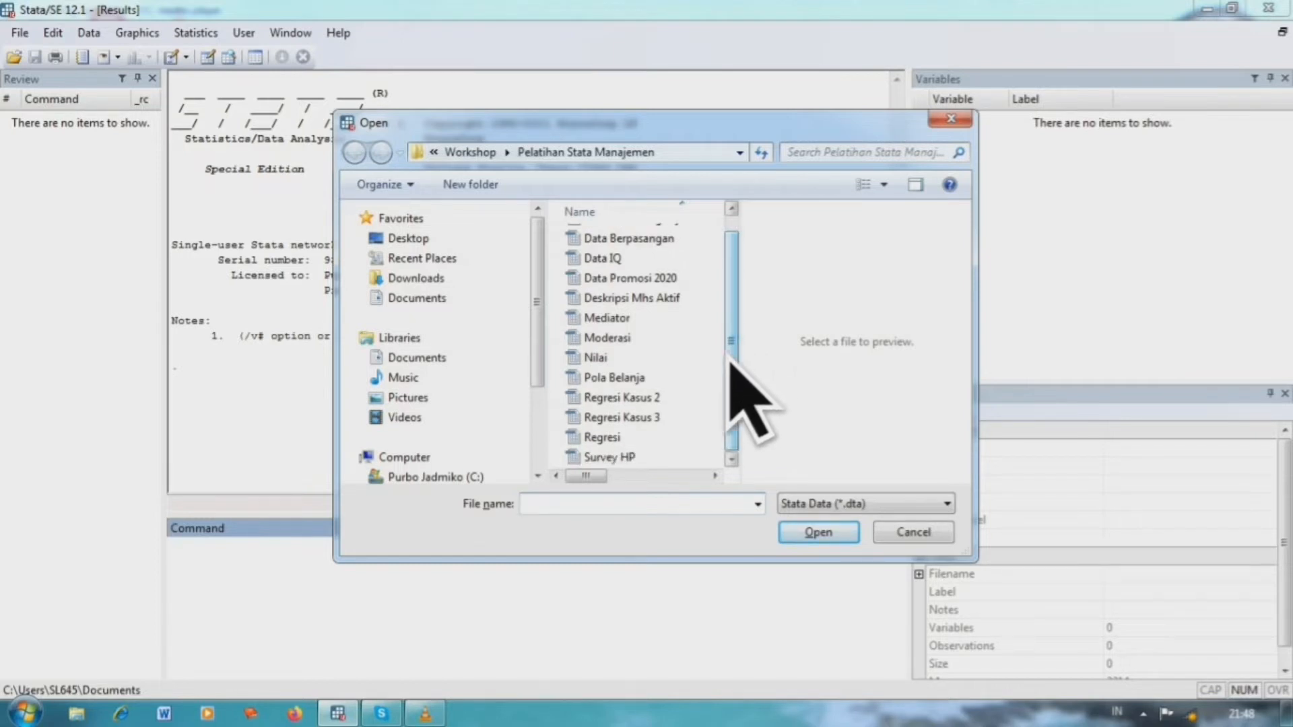
{"action": "left_click", "coordinate": [673, 357]}
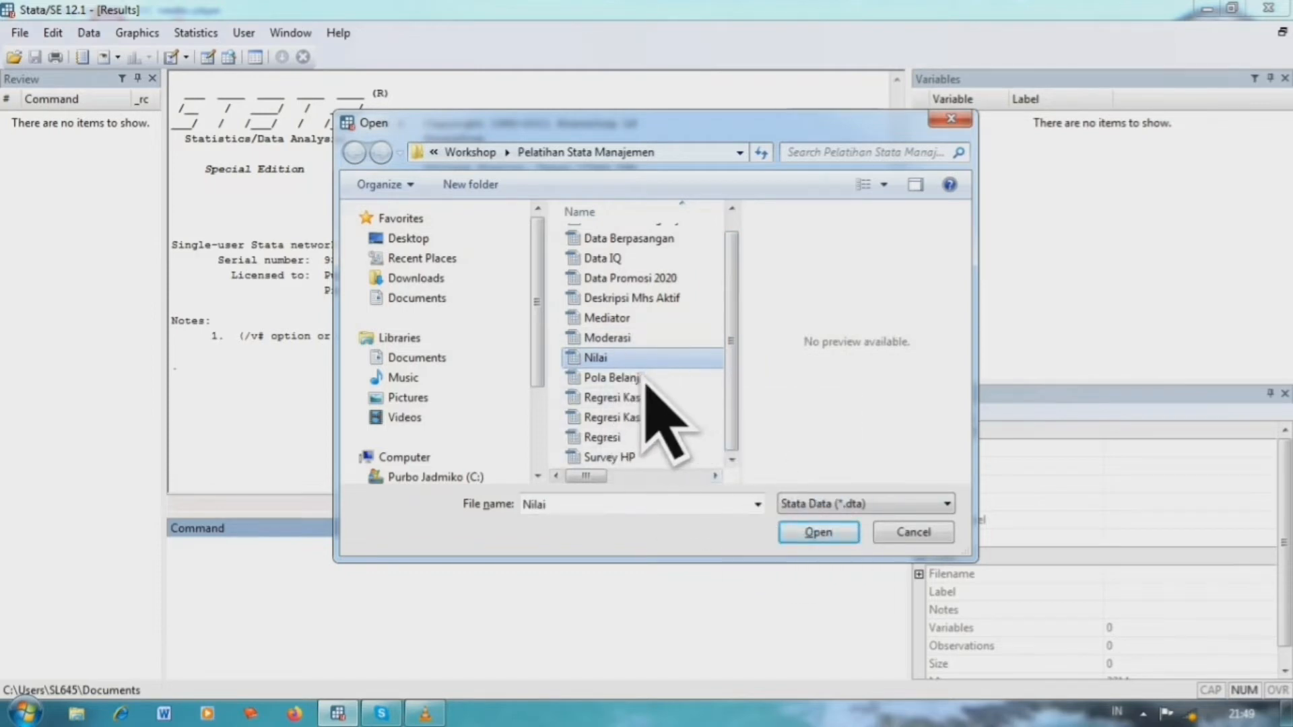
{"action": "left_click", "coordinate": [825, 531]}
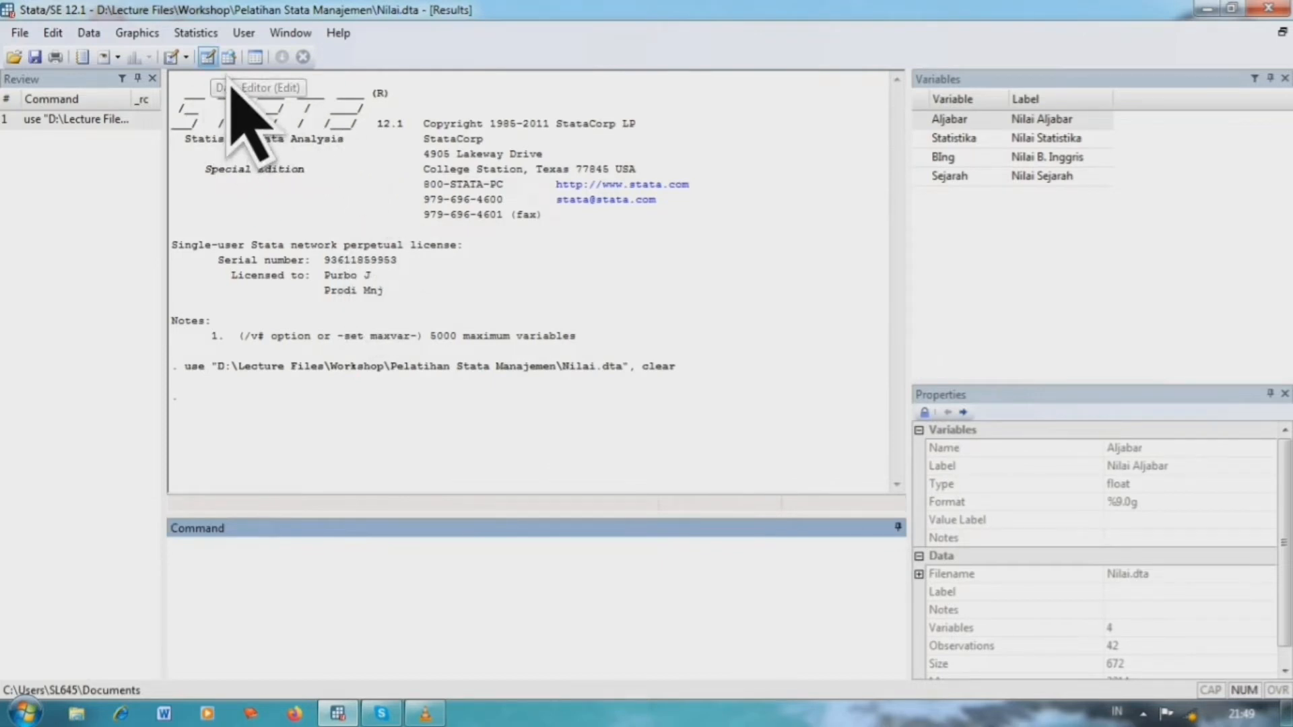
Examine the Aljabar, Statistika, BIng and Sejarah columns in the Data Editor, and return to the results window
{"action": "left_click", "coordinate": [208, 58]}
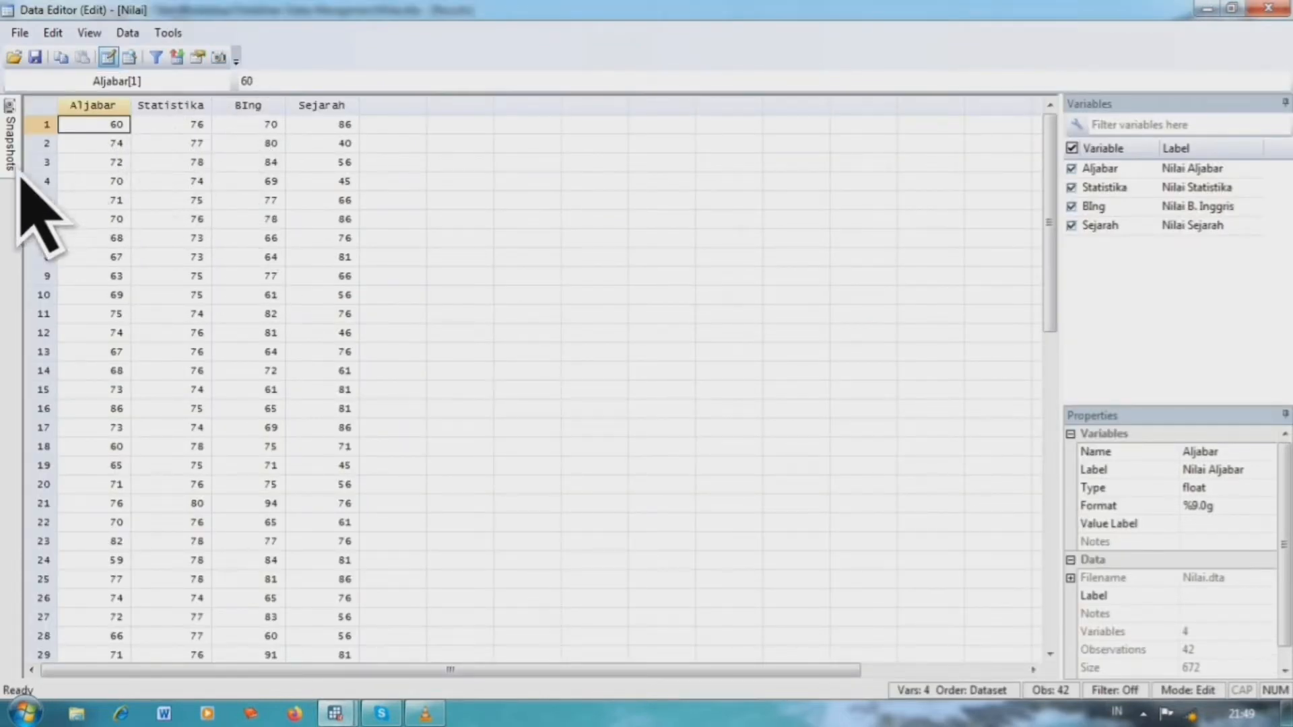
{"action": "mouse_move", "coordinate": [15, 169]}
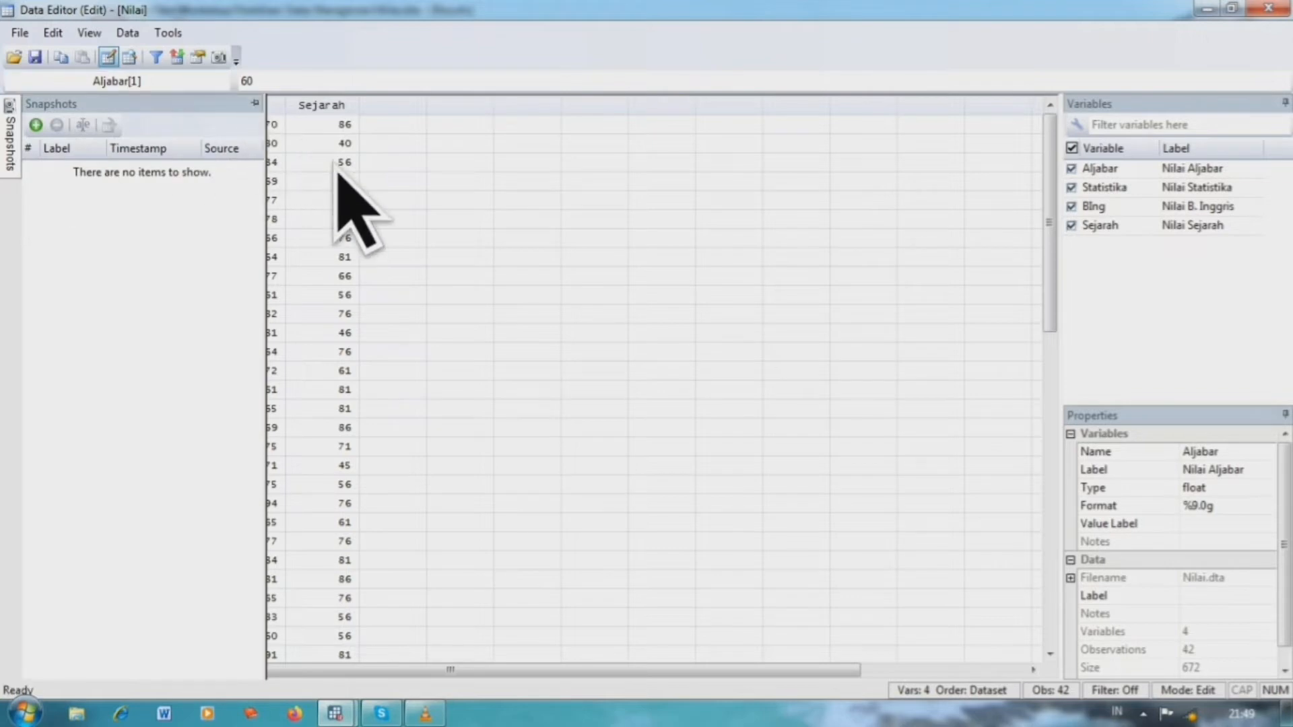
{"action": "left_click", "coordinate": [316, 120]}
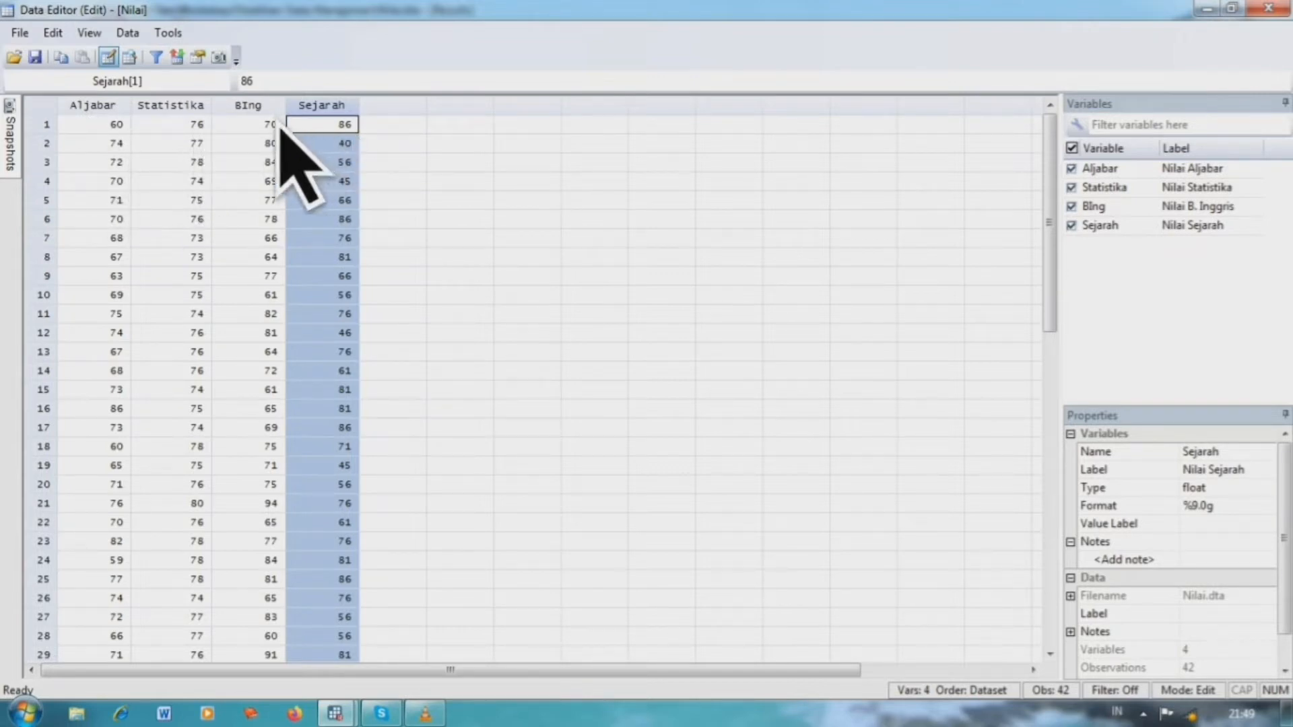
{"action": "left_click", "coordinate": [252, 125]}
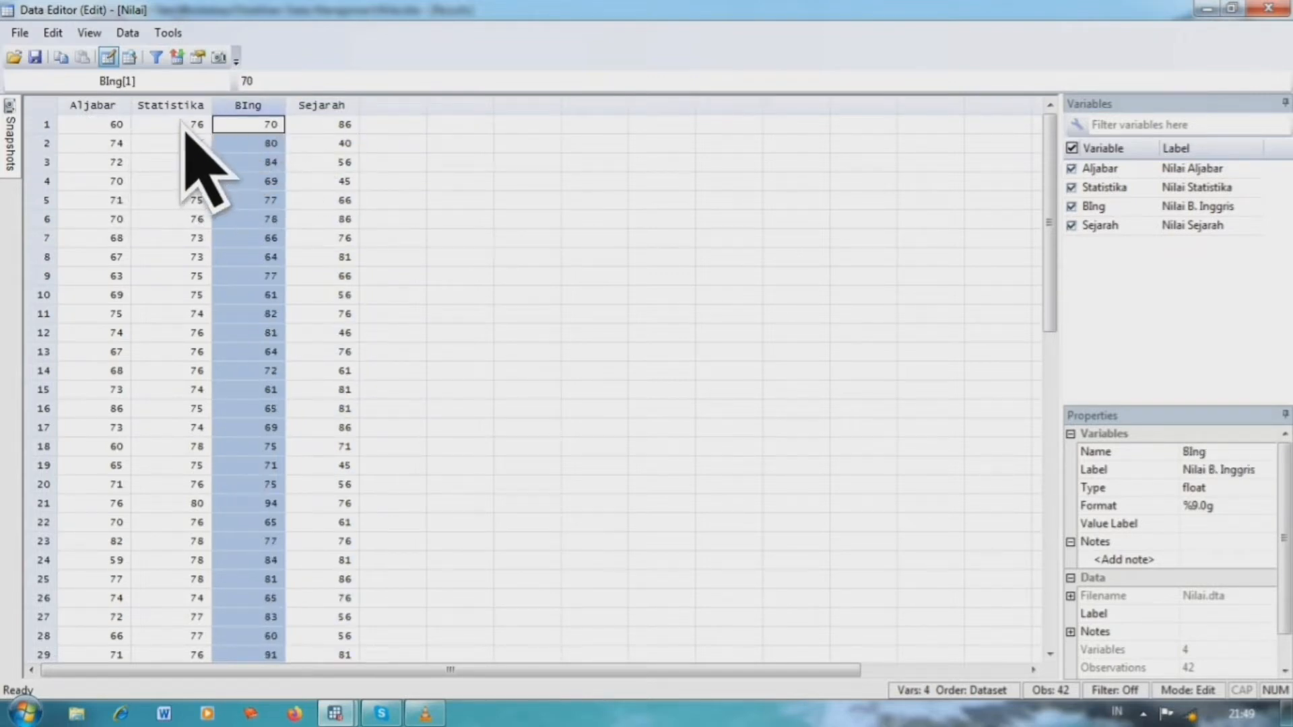
{"action": "left_click", "coordinate": [120, 125]}
{"action": "left_click", "coordinate": [196, 125]}
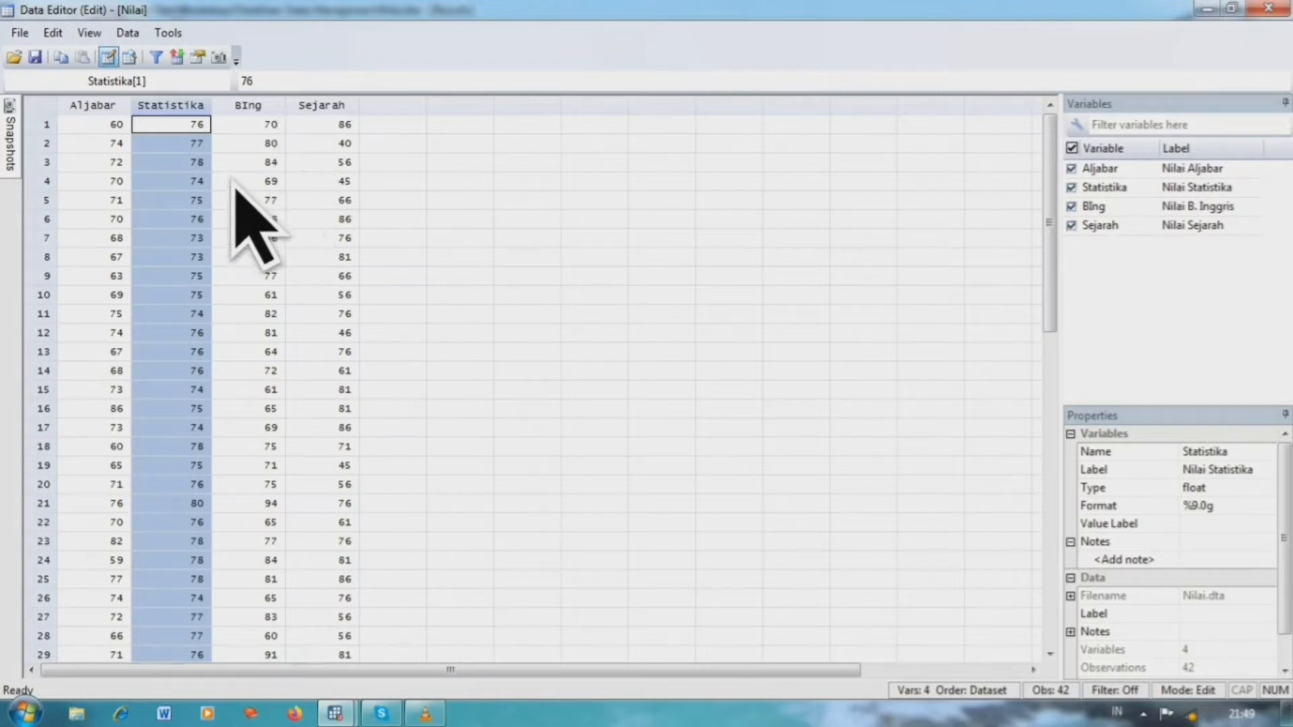
{"action": "mouse_move", "coordinate": [334, 714]}
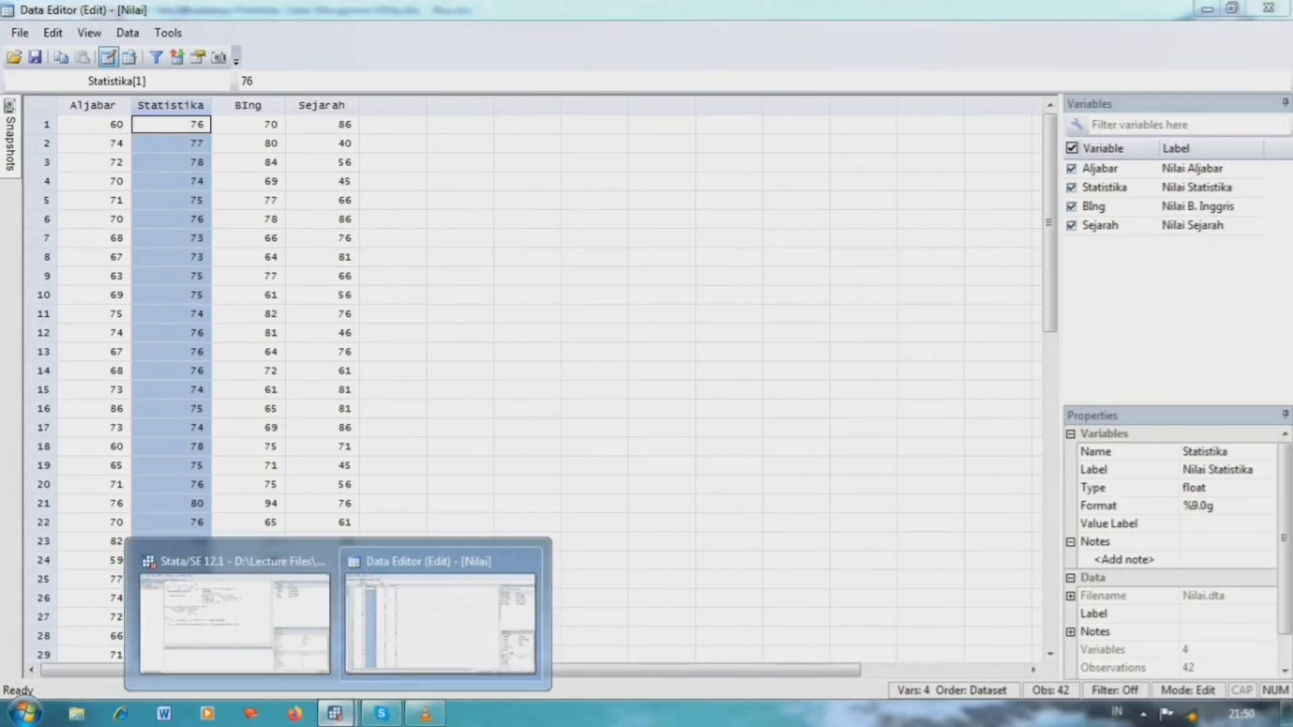
{"action": "left_click", "coordinate": [300, 559]}
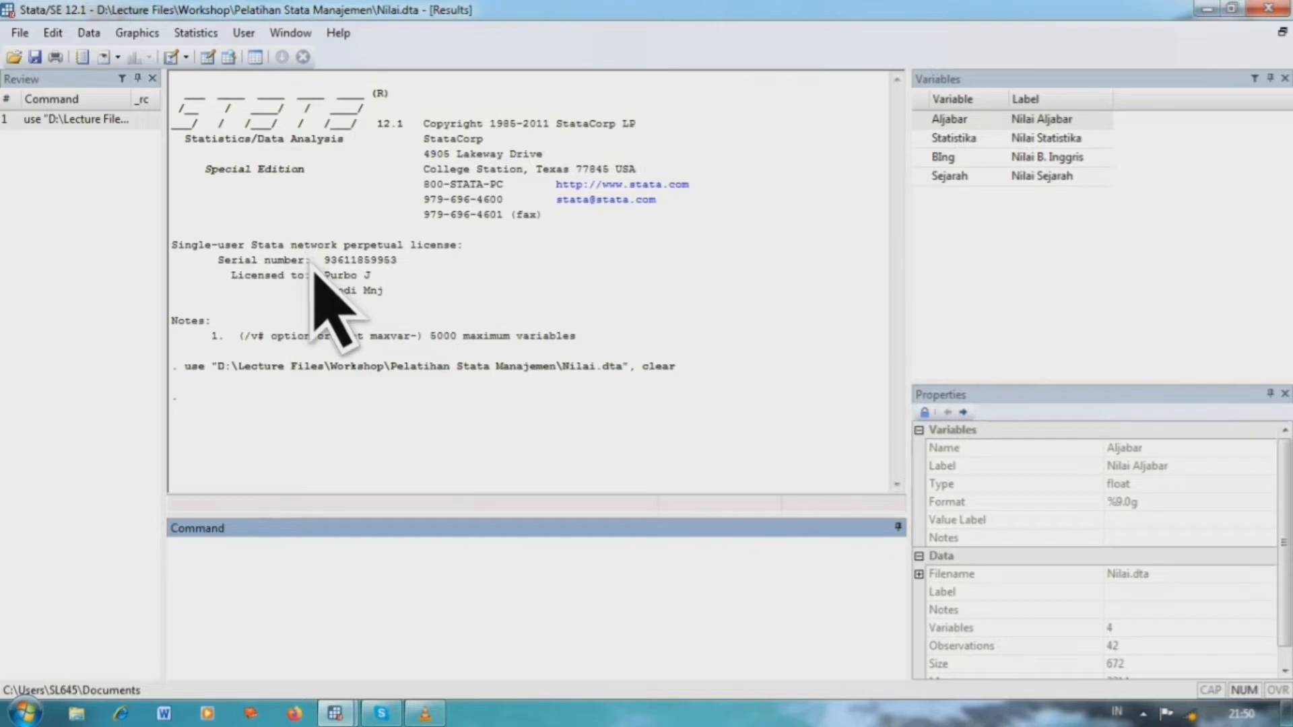
{"action": "left_click", "coordinate": [216, 35]}
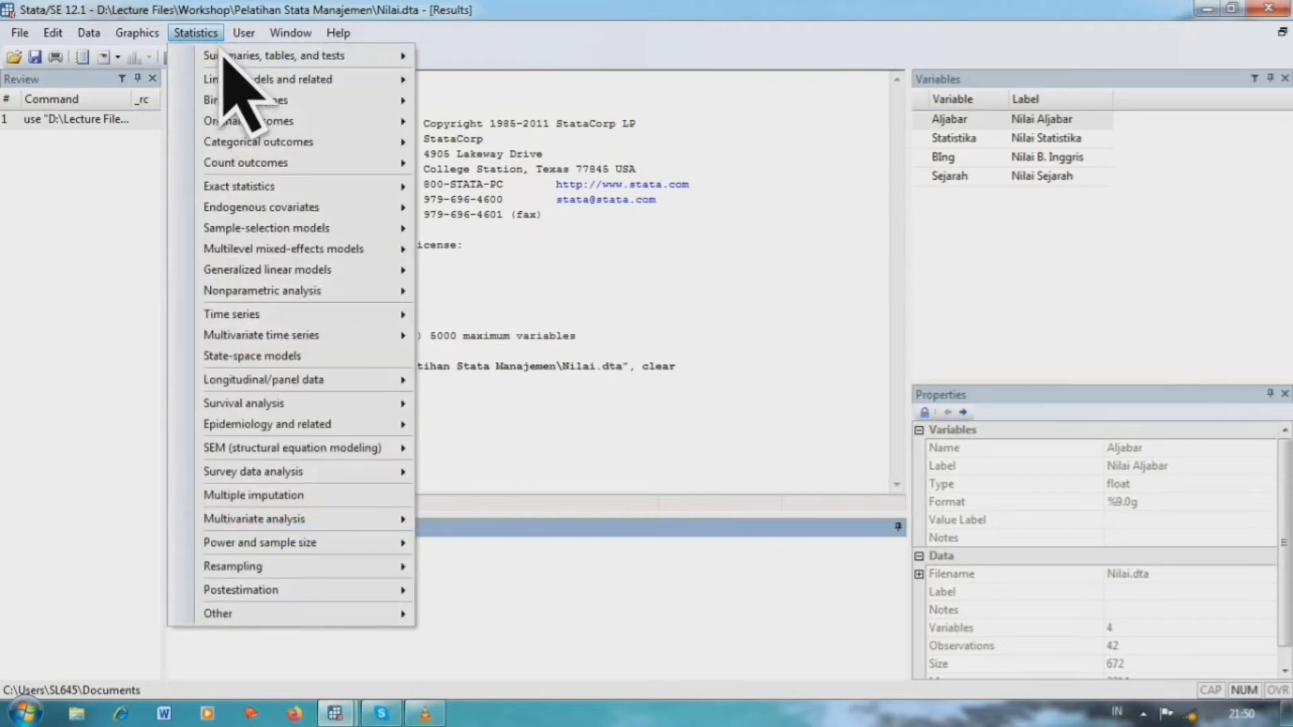
{"action": "mouse_move", "coordinate": [268, 67]}
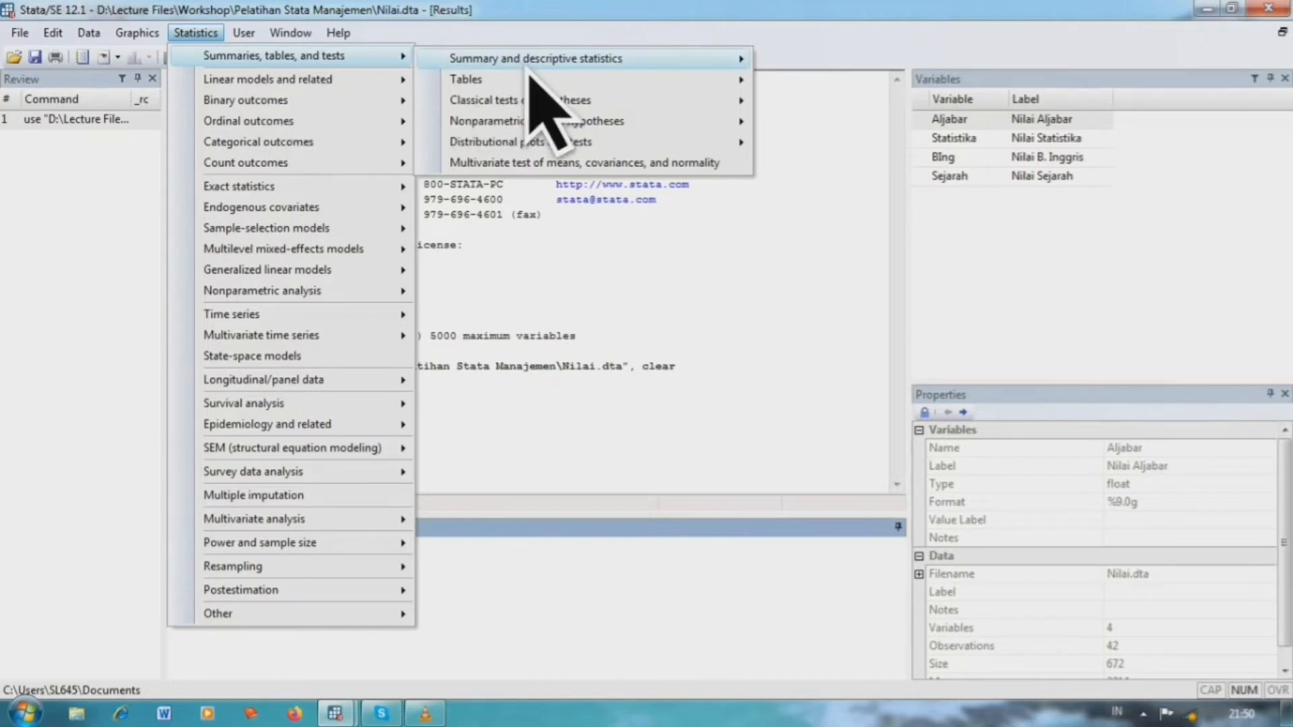
{"action": "mouse_move", "coordinate": [606, 64]}
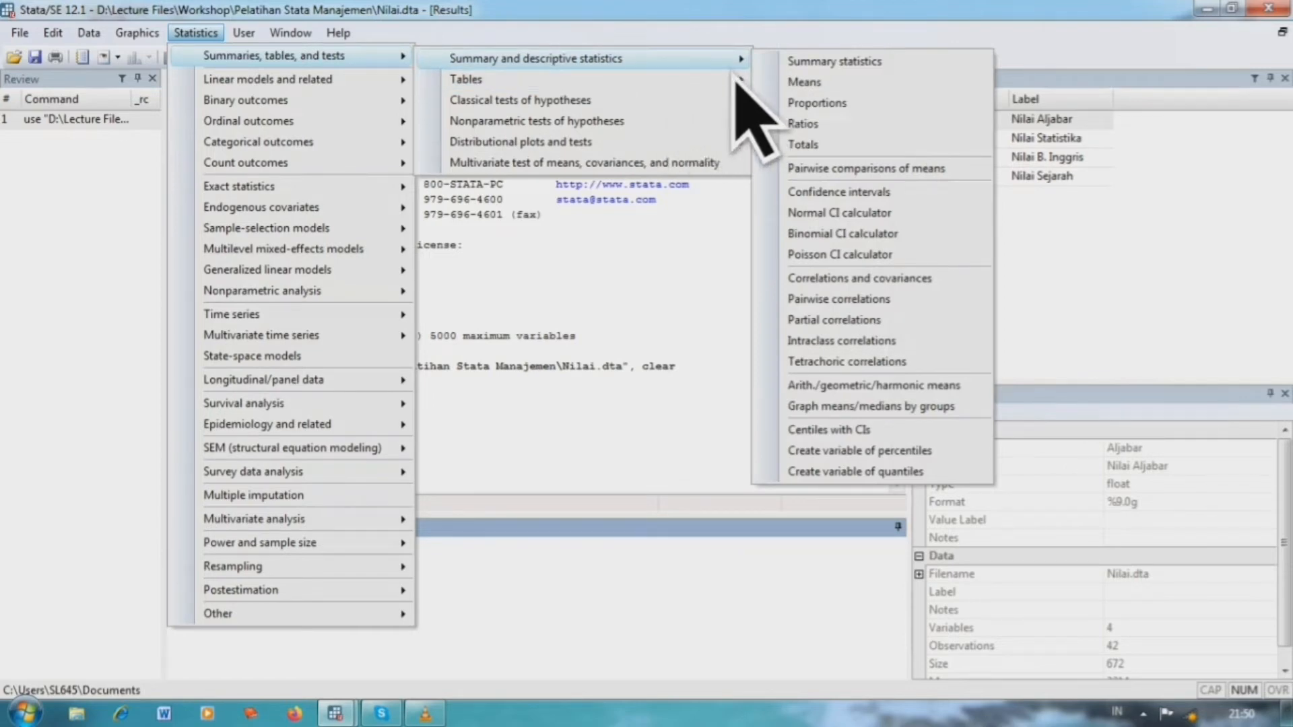
{"action": "left_click", "coordinate": [847, 66]}
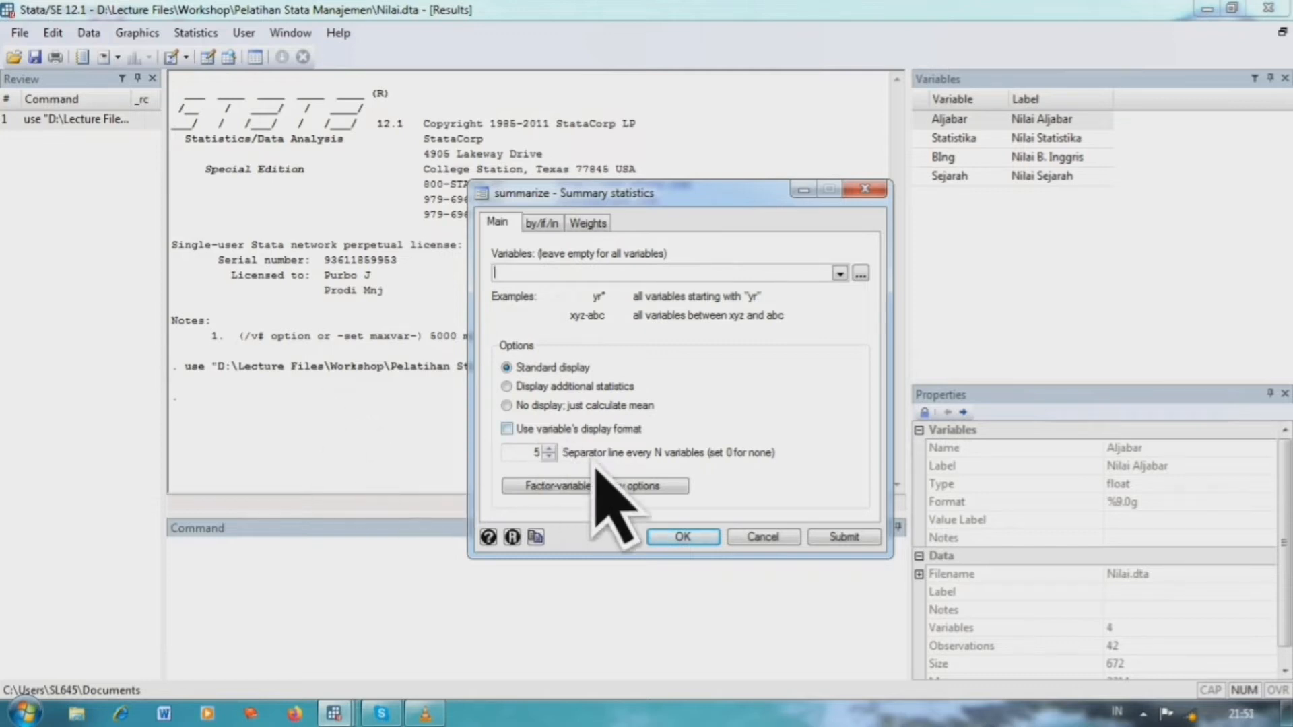
{"action": "left_click", "coordinate": [770, 542]}
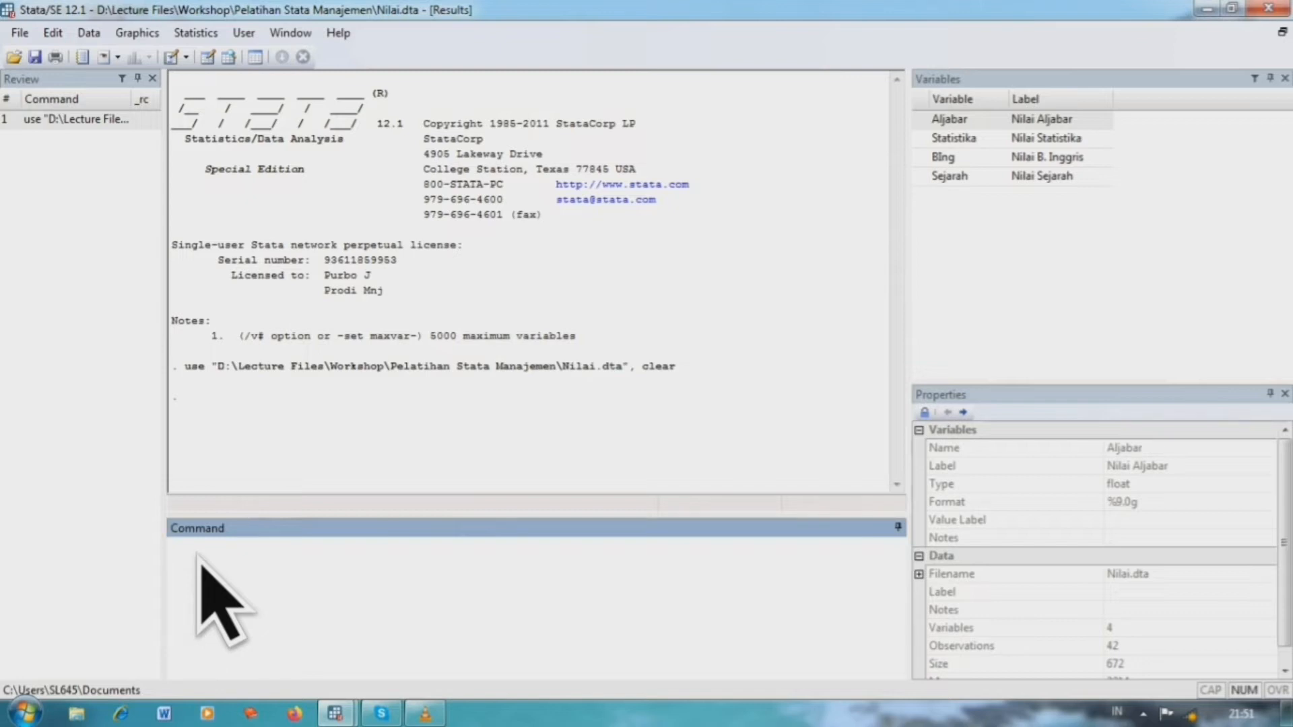
Call up the summarize dialog with the command db sum and produce standard summary statistics for Aljabar, Statistika, BIng and Sejarah
{"action": "type", "text": "db sum"}
{"action": "key", "text": "Return"}
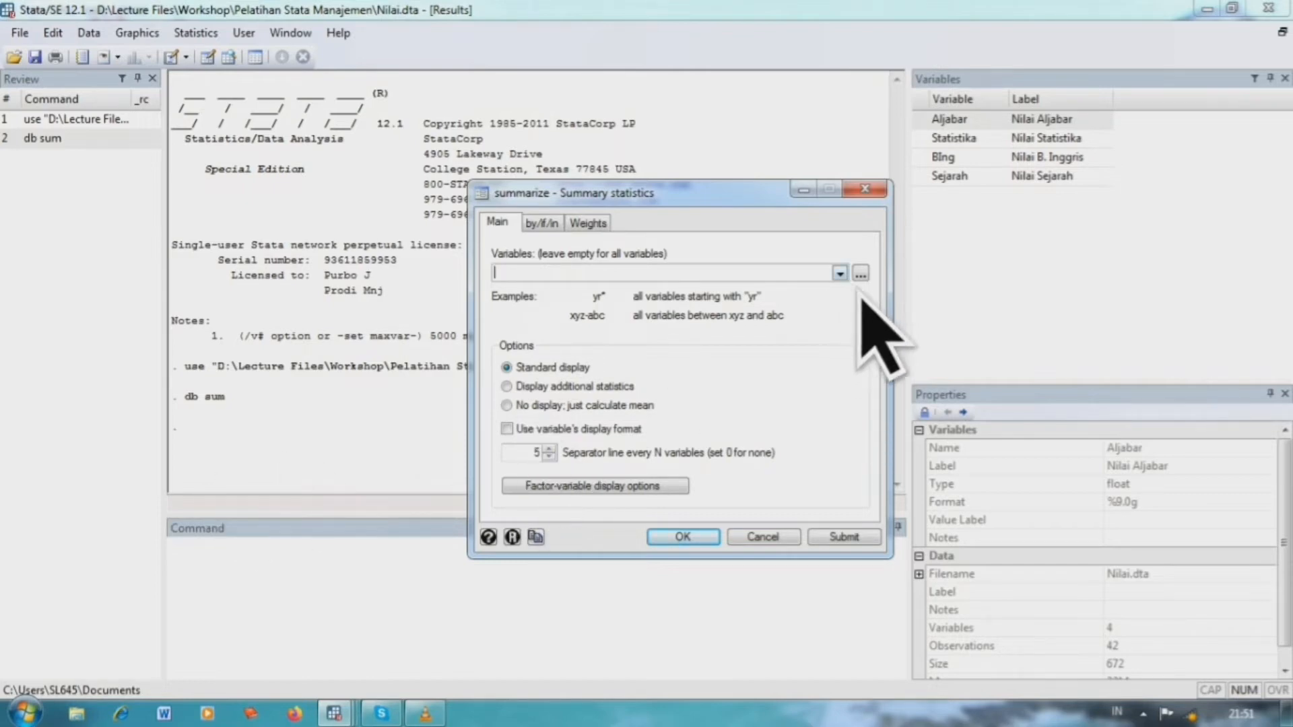
{"action": "left_click", "coordinate": [840, 274]}
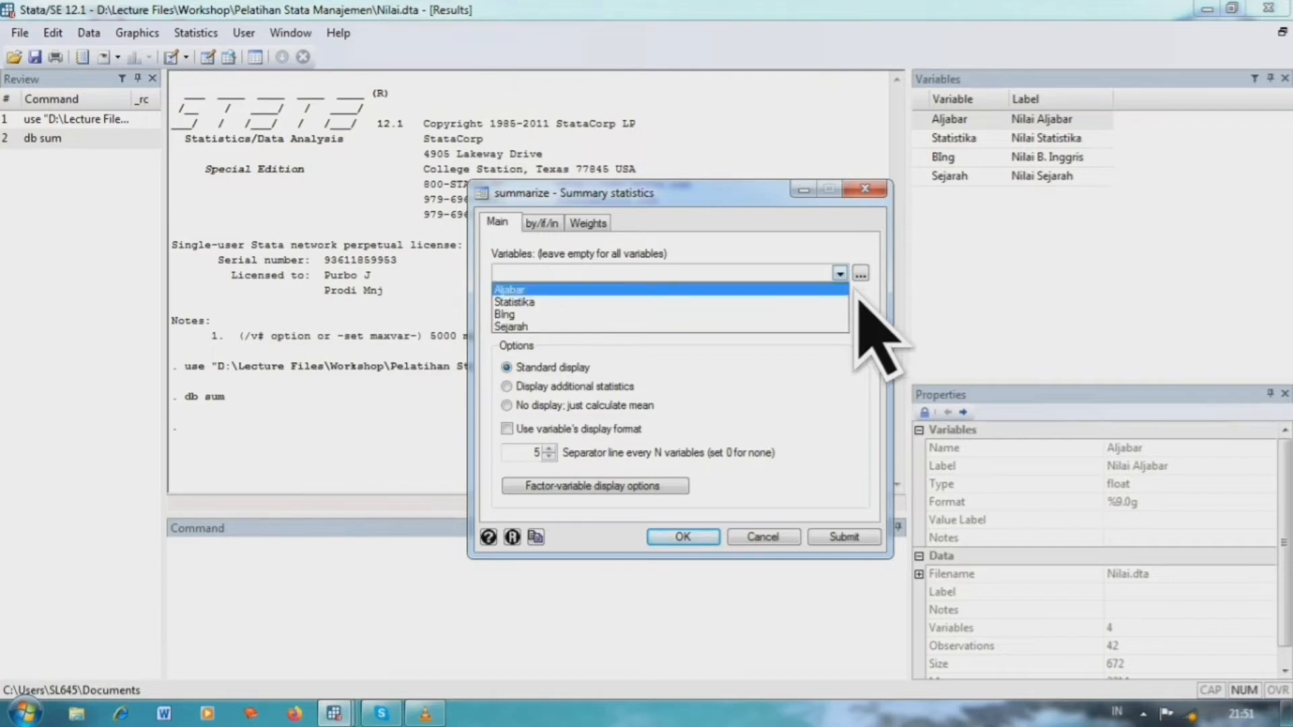
{"action": "left_click", "coordinate": [552, 292]}
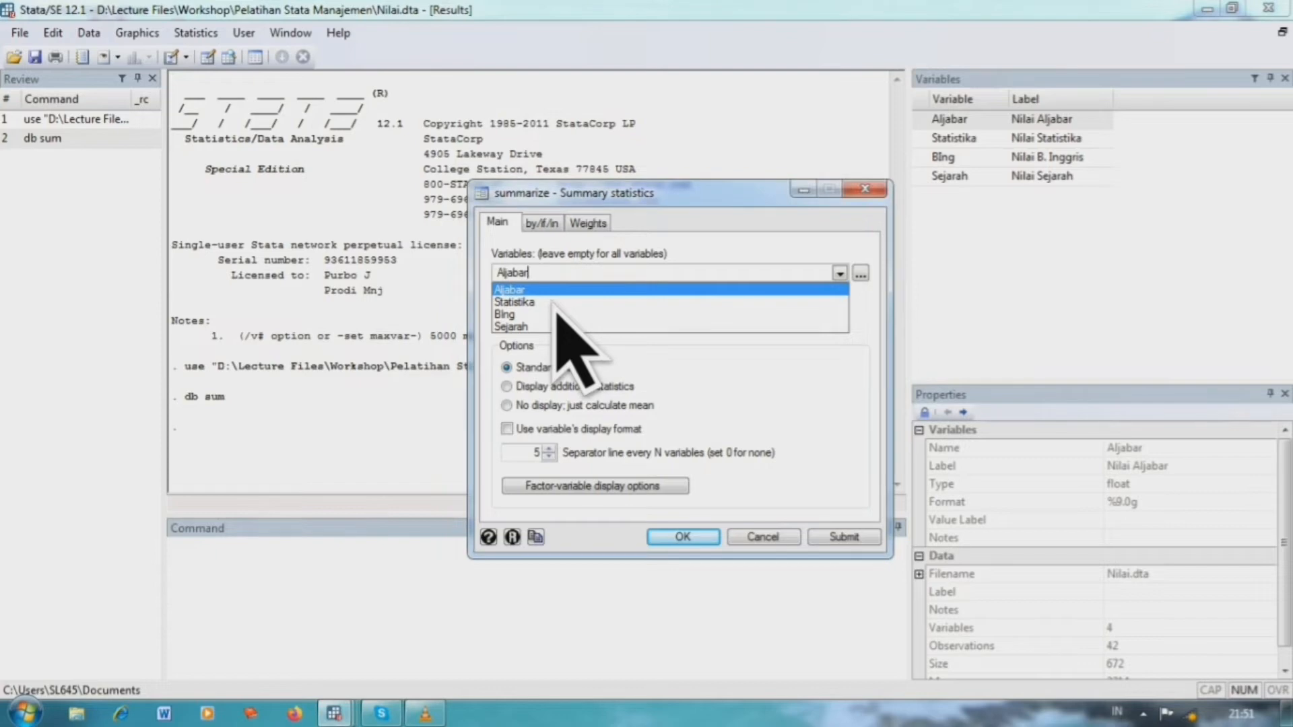
{"action": "left_click", "coordinate": [552, 303]}
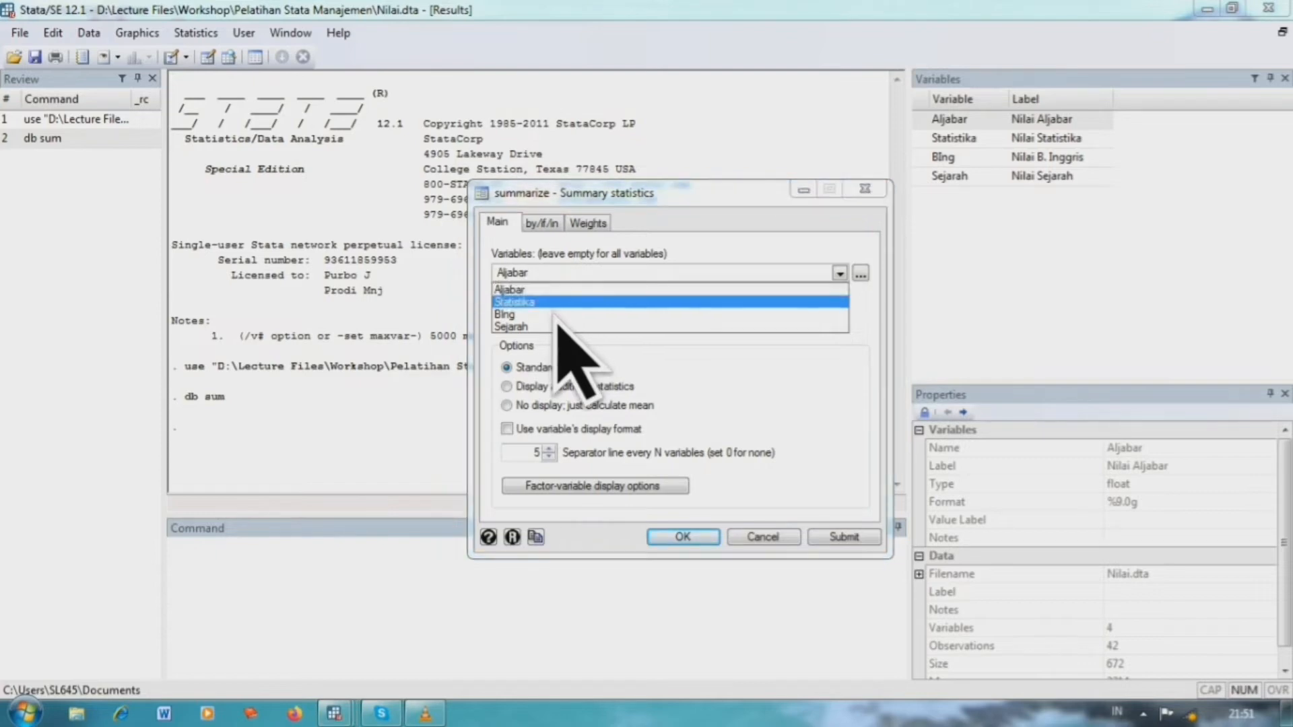
{"action": "left_click", "coordinate": [559, 317]}
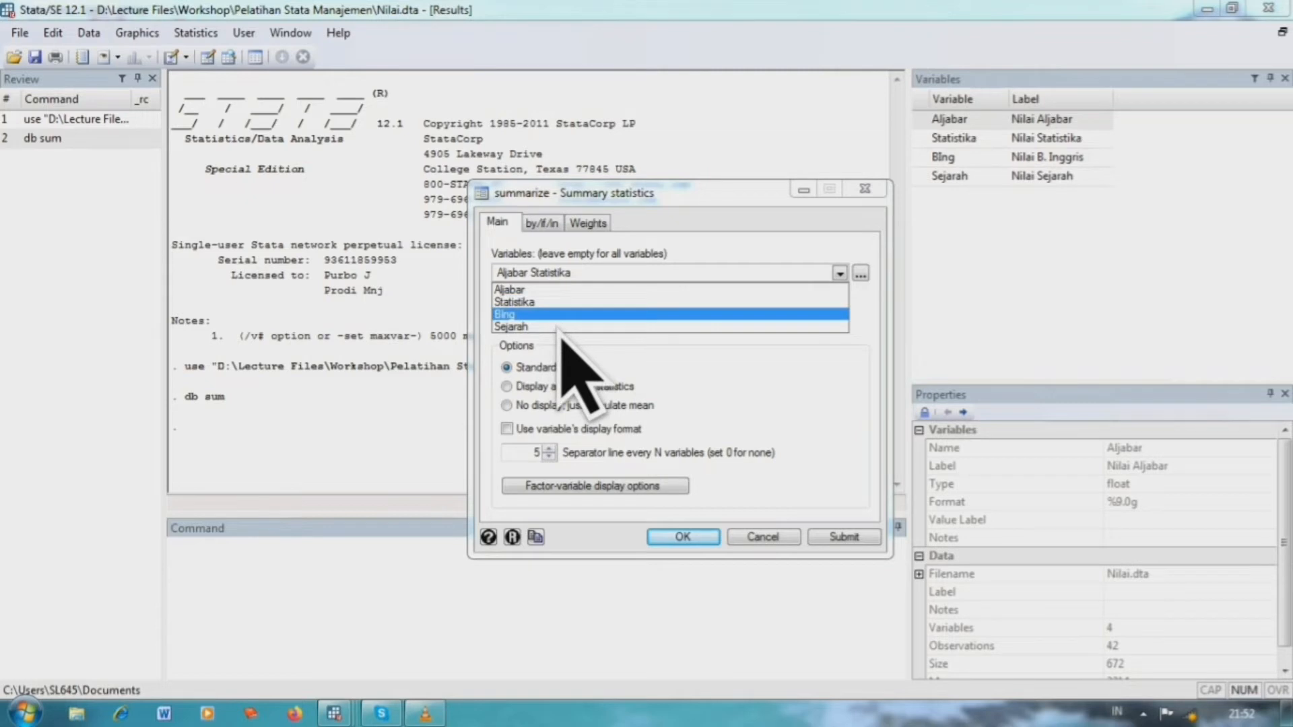
{"action": "left_click", "coordinate": [538, 327]}
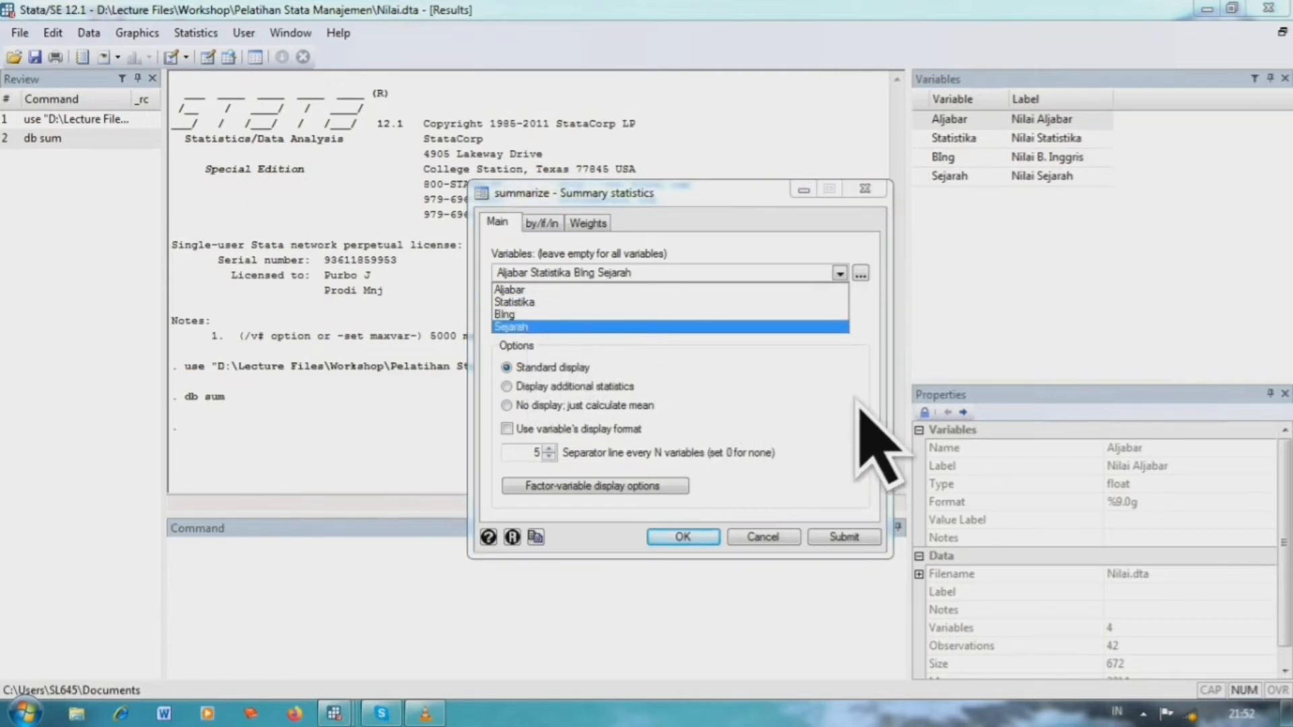
{"action": "left_click", "coordinate": [873, 347]}
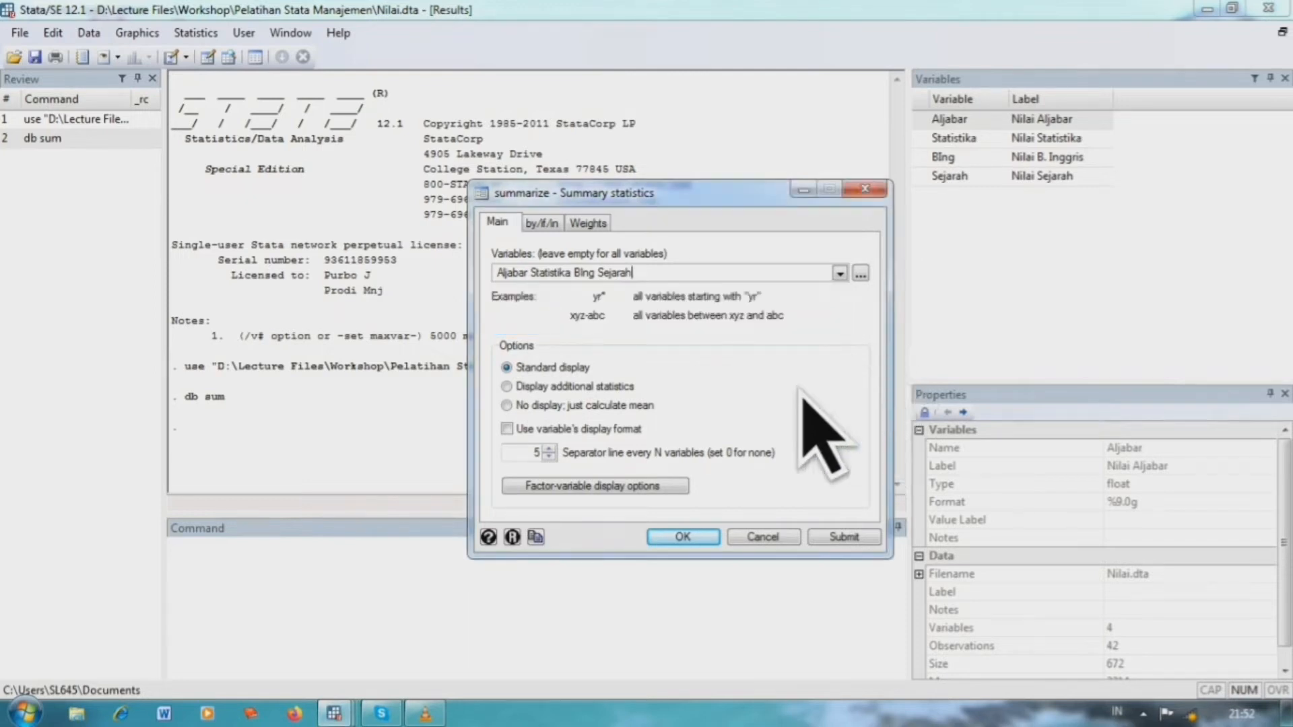
{"action": "left_click", "coordinate": [710, 539]}
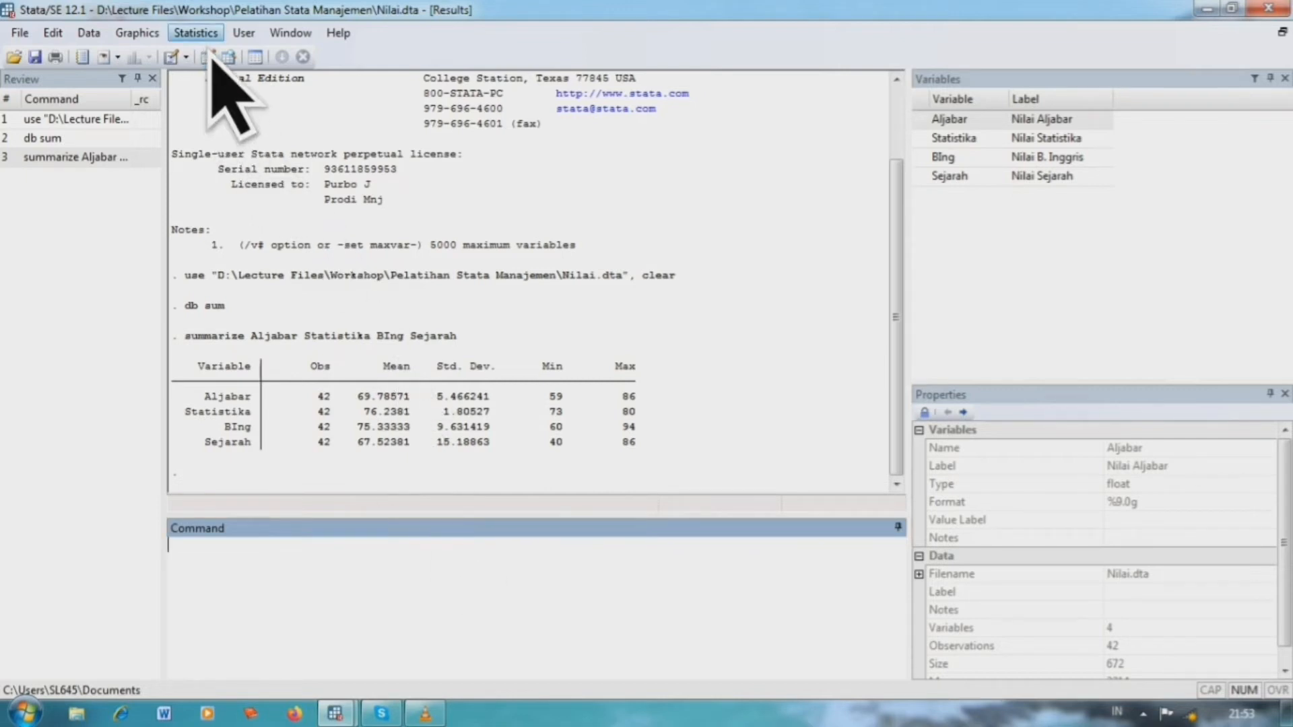
{"action": "left_click", "coordinate": [202, 33]}
{"action": "mouse_move", "coordinate": [276, 66]}
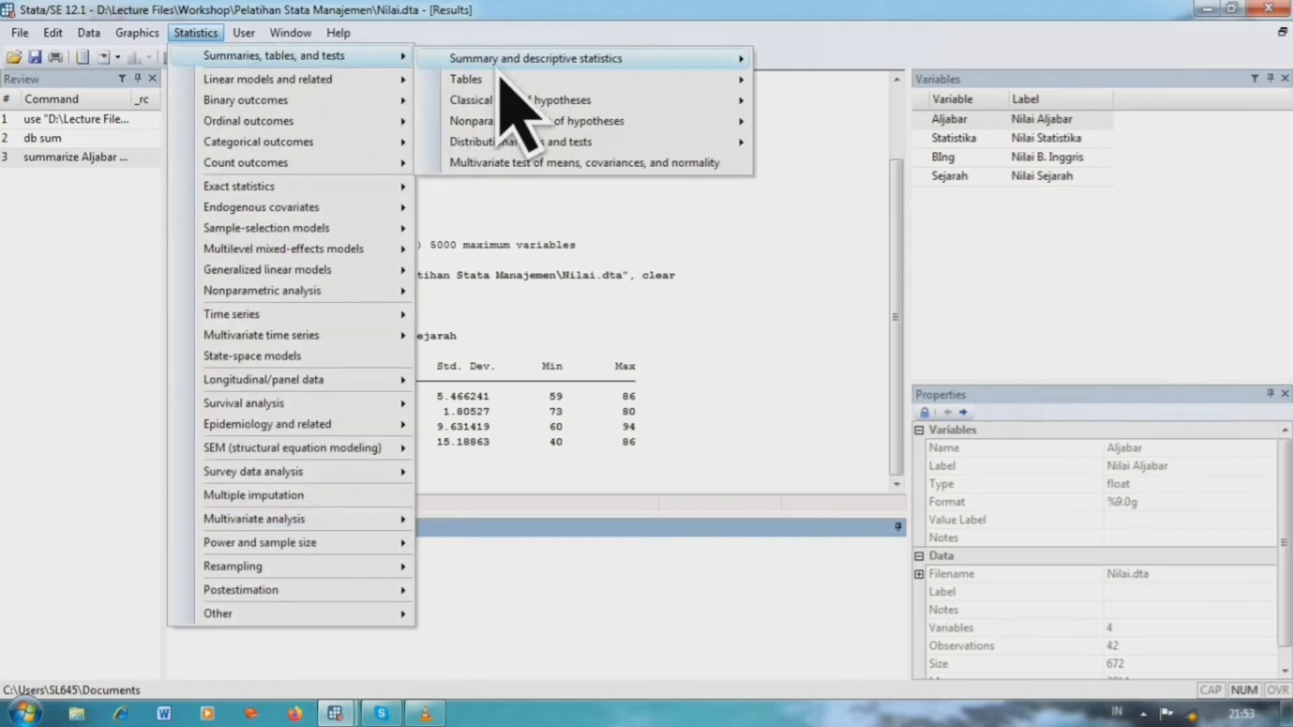
{"action": "mouse_move", "coordinate": [536, 73]}
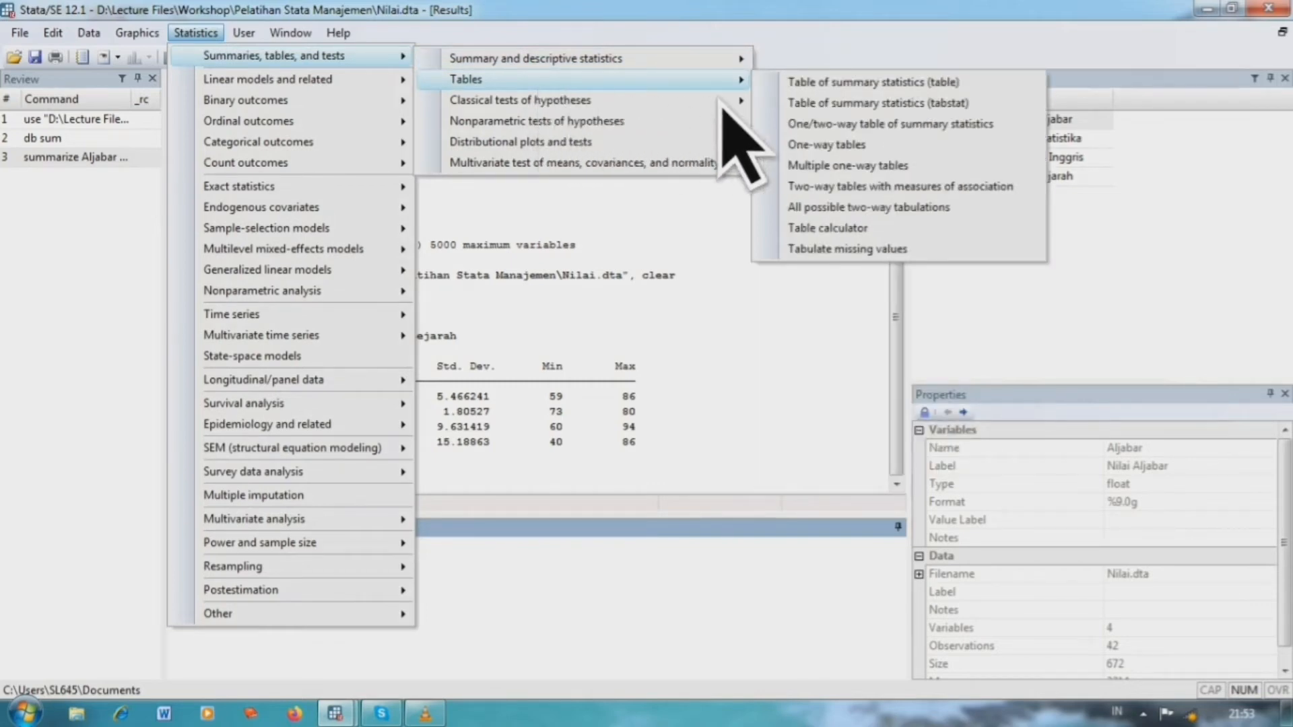
{"action": "left_click", "coordinate": [837, 103]}
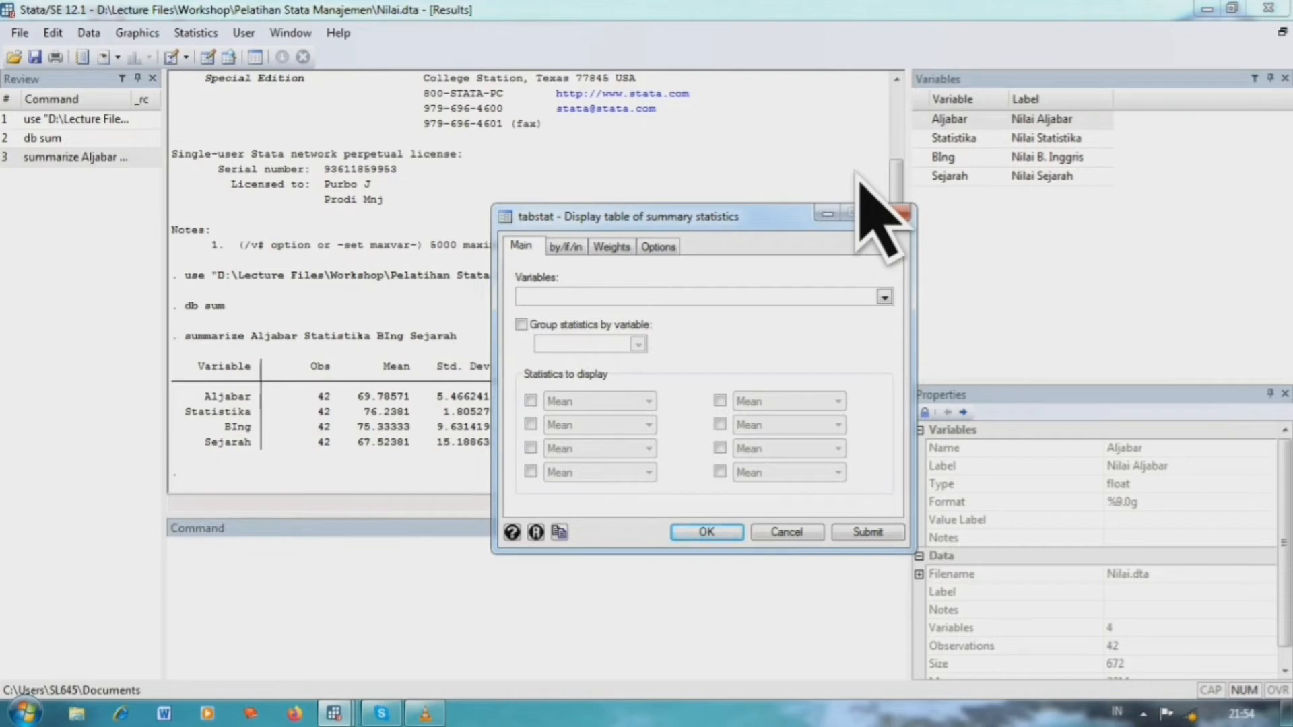
{"action": "left_click", "coordinate": [811, 536]}
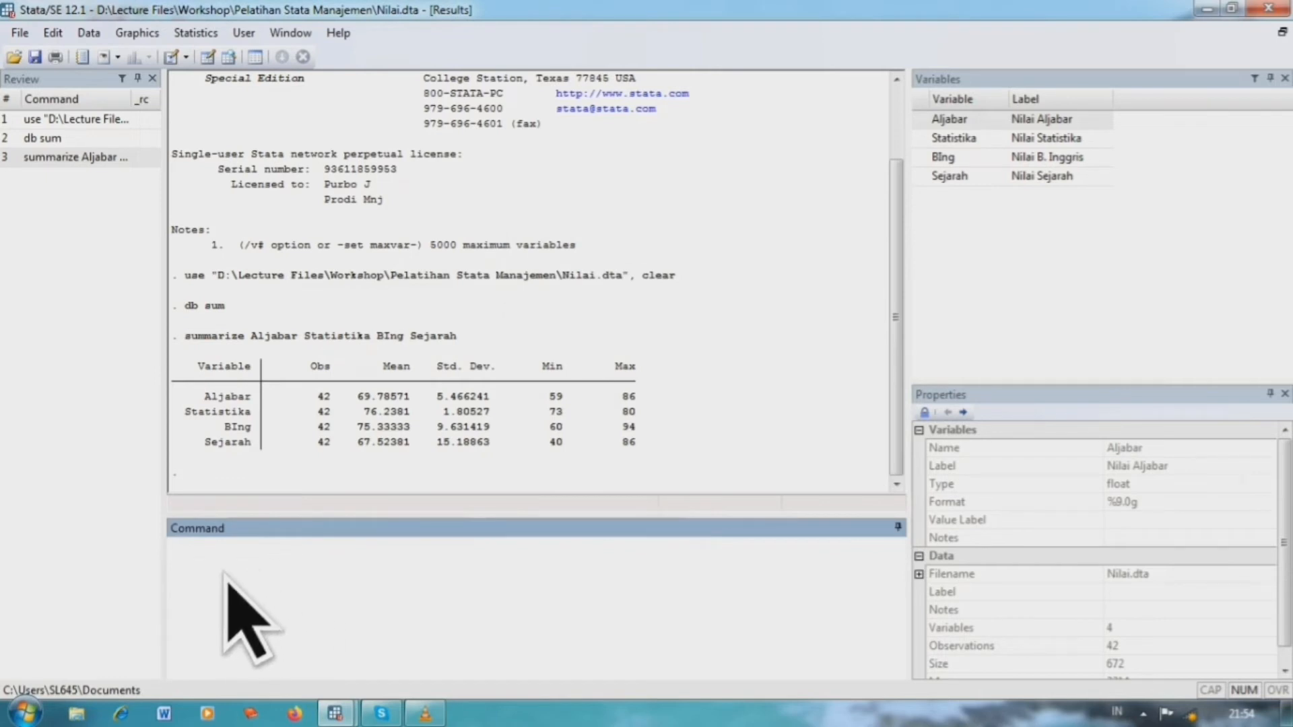
Call up the tabstat dialog with the command db tabstat and choose Aljabar, Statistika, BIng and Sejarah as its variables
{"action": "type", "text": "db"}
{"action": "type", "text": "tabstat"}
{"action": "key", "text": "Return"}
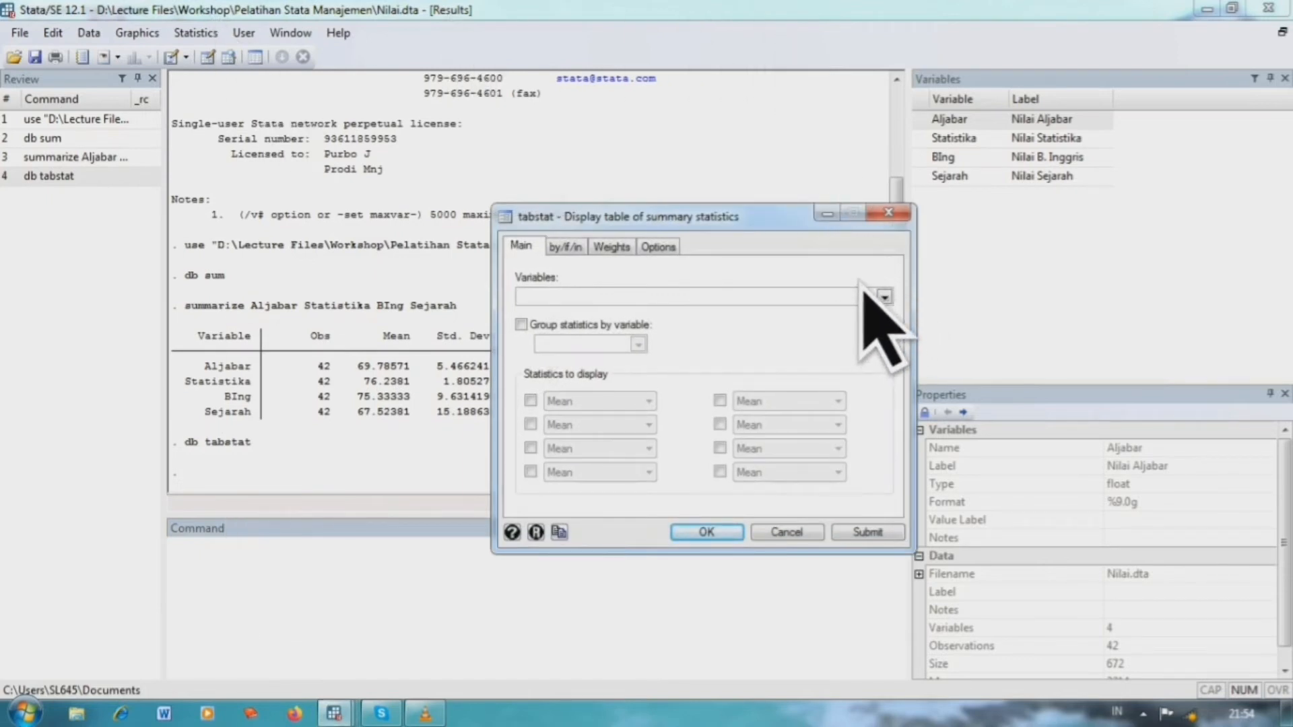
{"action": "left_click", "coordinate": [883, 298]}
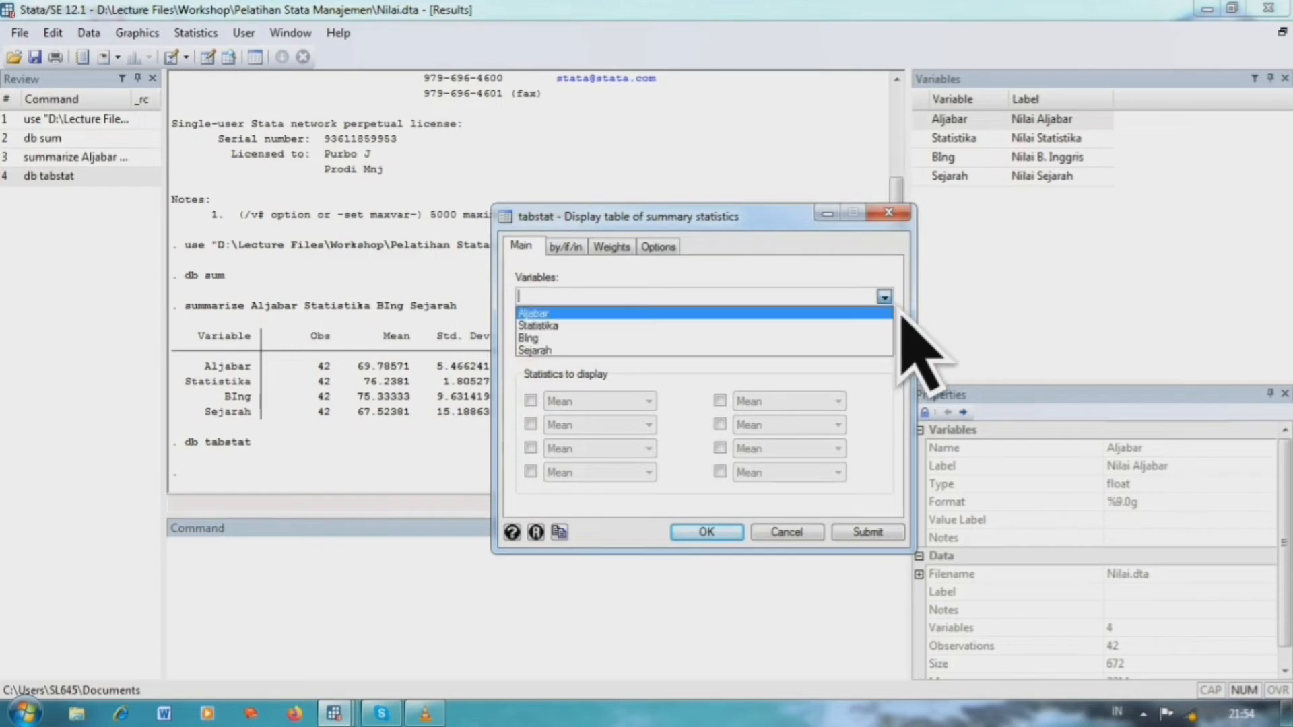
{"action": "left_click", "coordinate": [861, 317]}
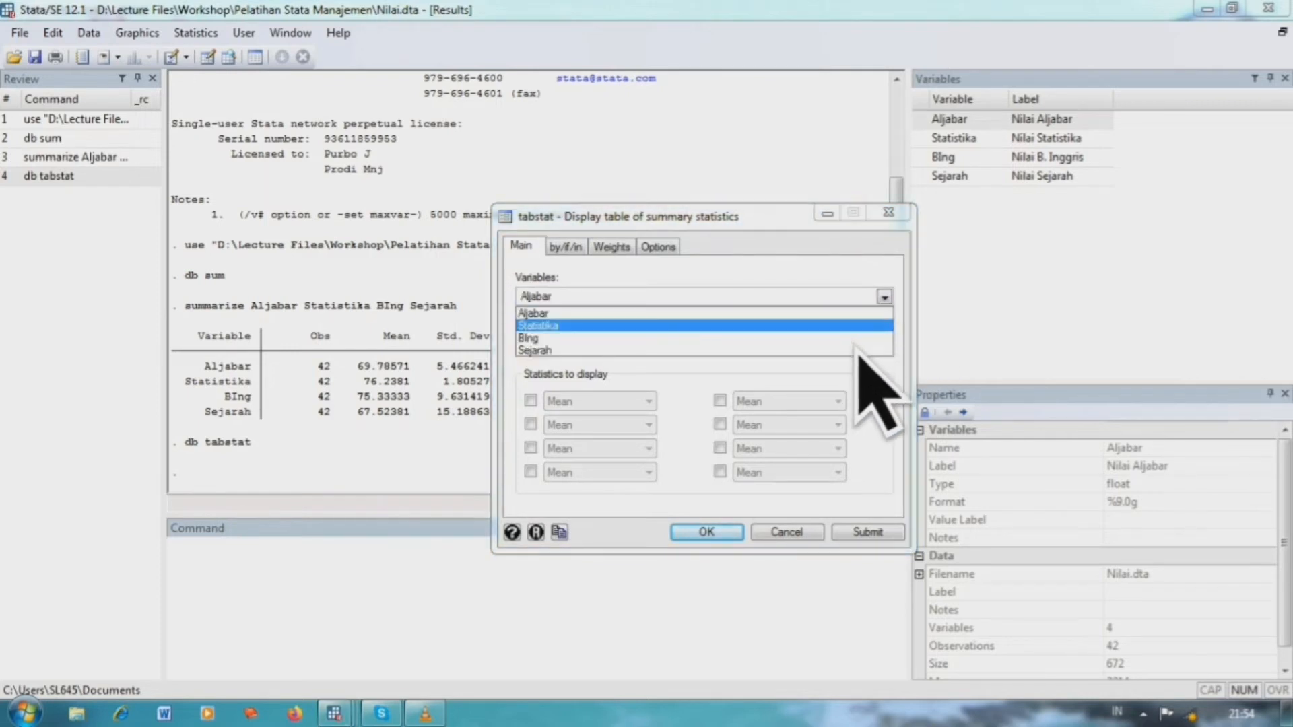
{"action": "left_click", "coordinate": [855, 326]}
{"action": "left_click", "coordinate": [845, 338]}
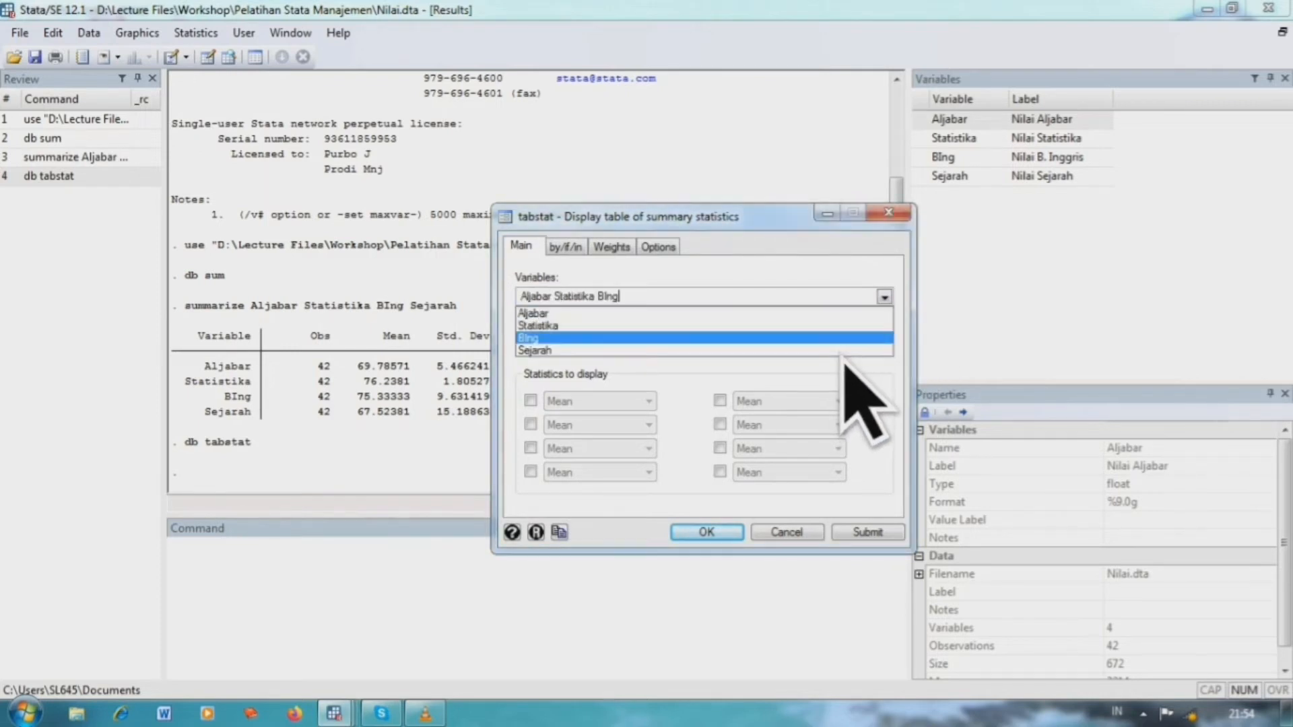
{"action": "left_click", "coordinate": [835, 350]}
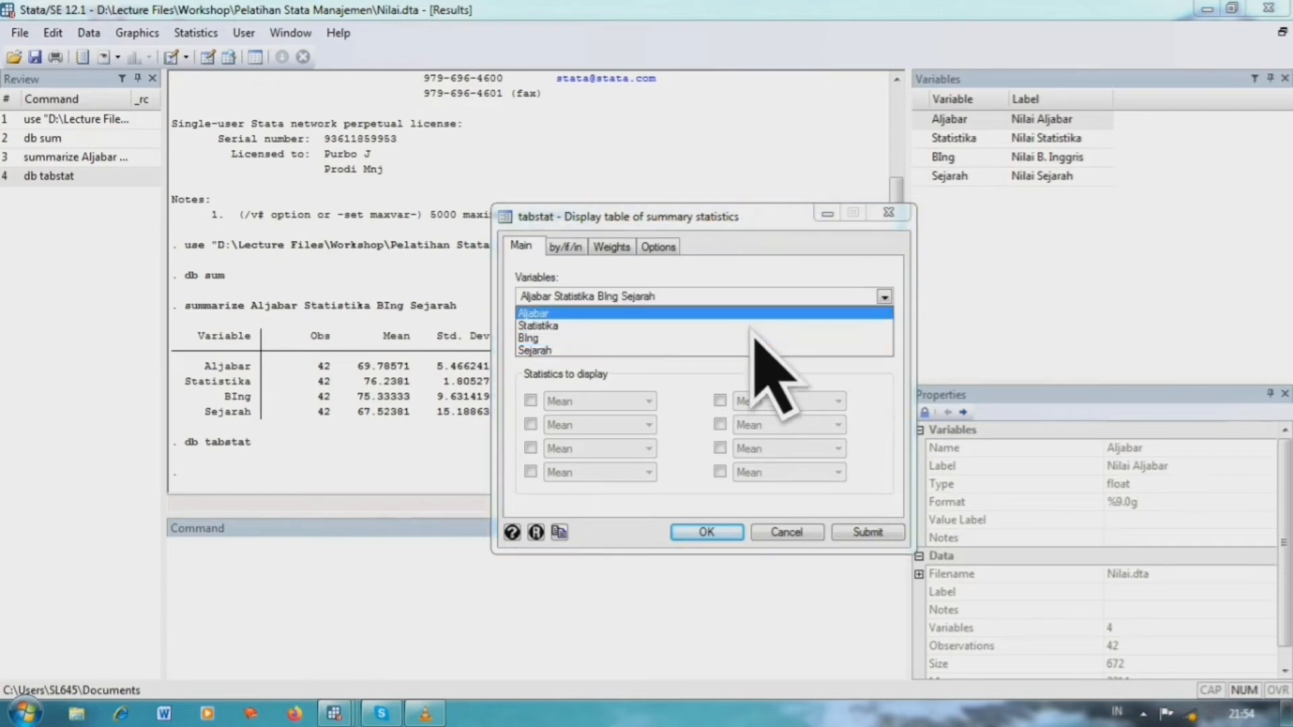
{"action": "left_click", "coordinate": [793, 386]}
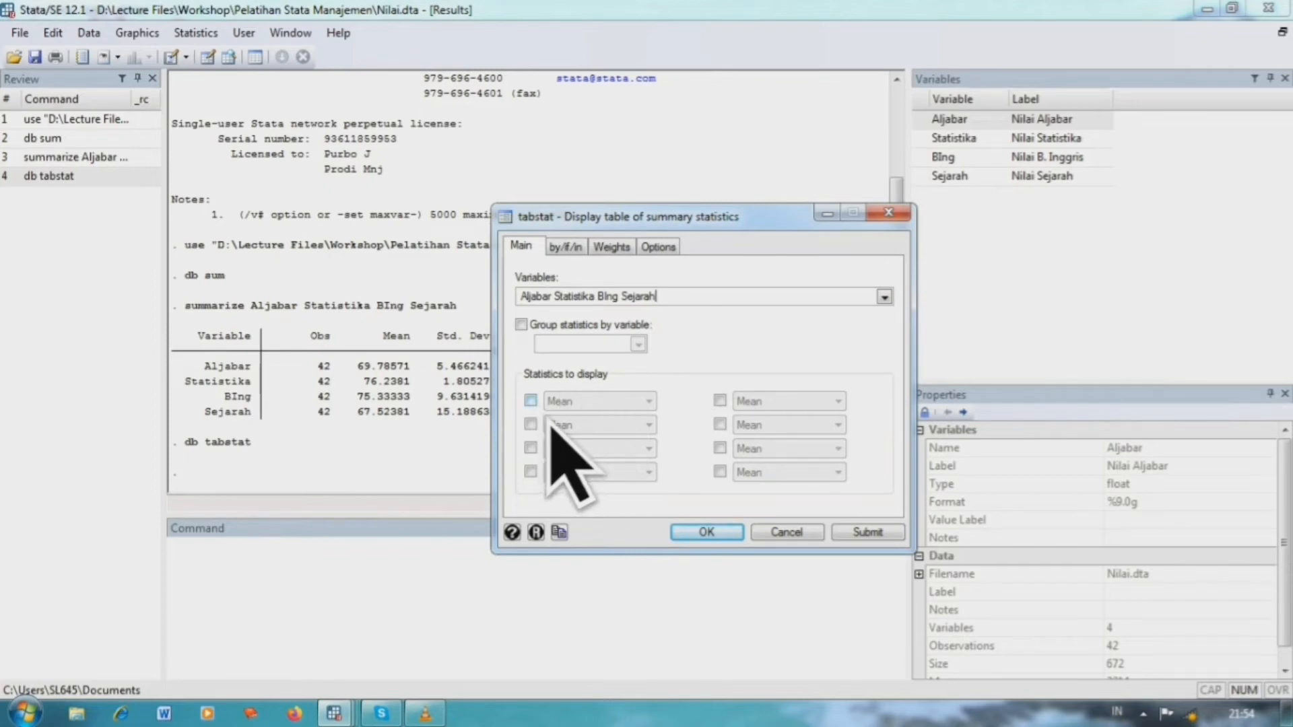
Enable the first two statistics to display and set them to Minimum and Maximum
{"action": "left_click", "coordinate": [530, 401]}
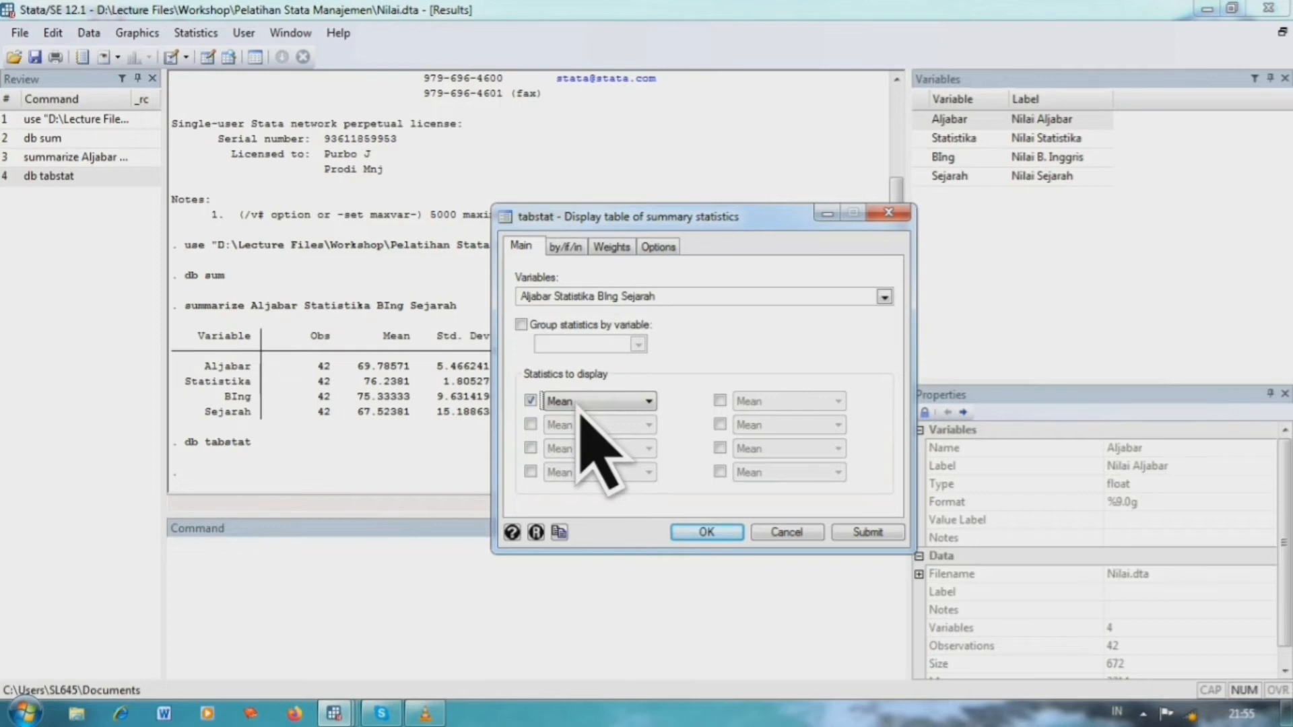
{"action": "left_click", "coordinate": [649, 401]}
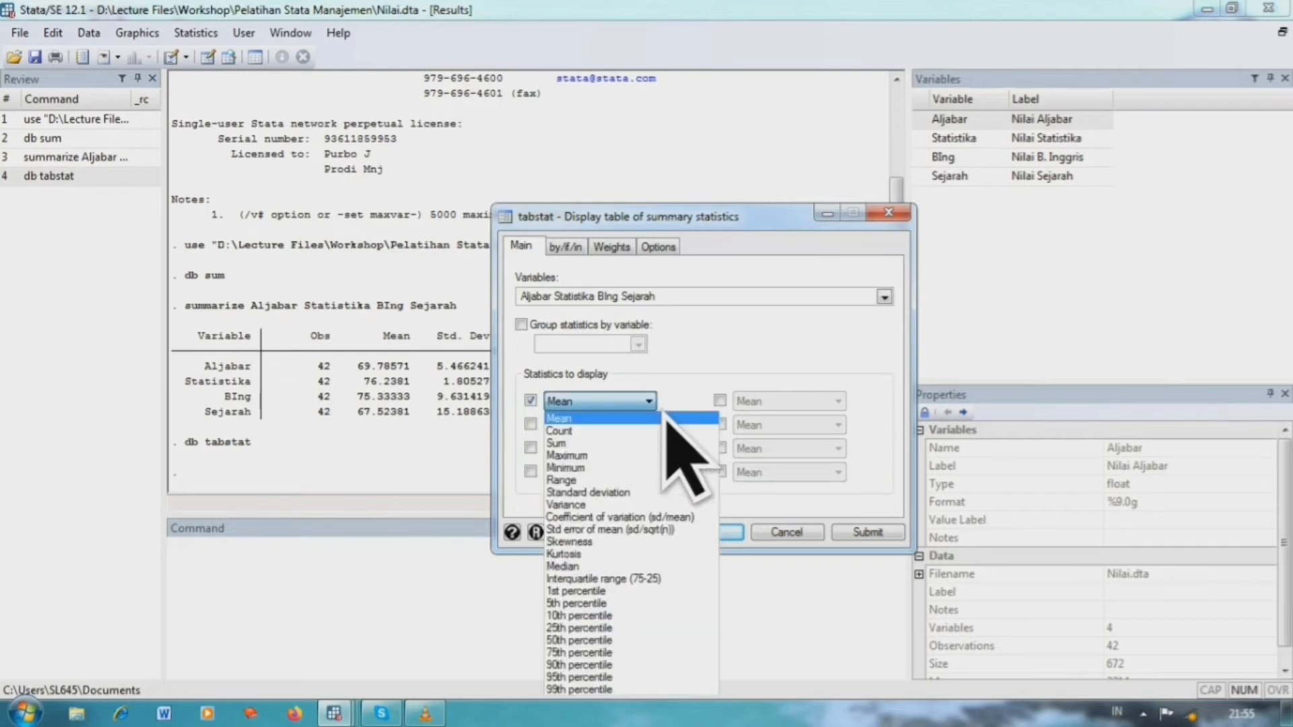
{"action": "left_click", "coordinate": [616, 468]}
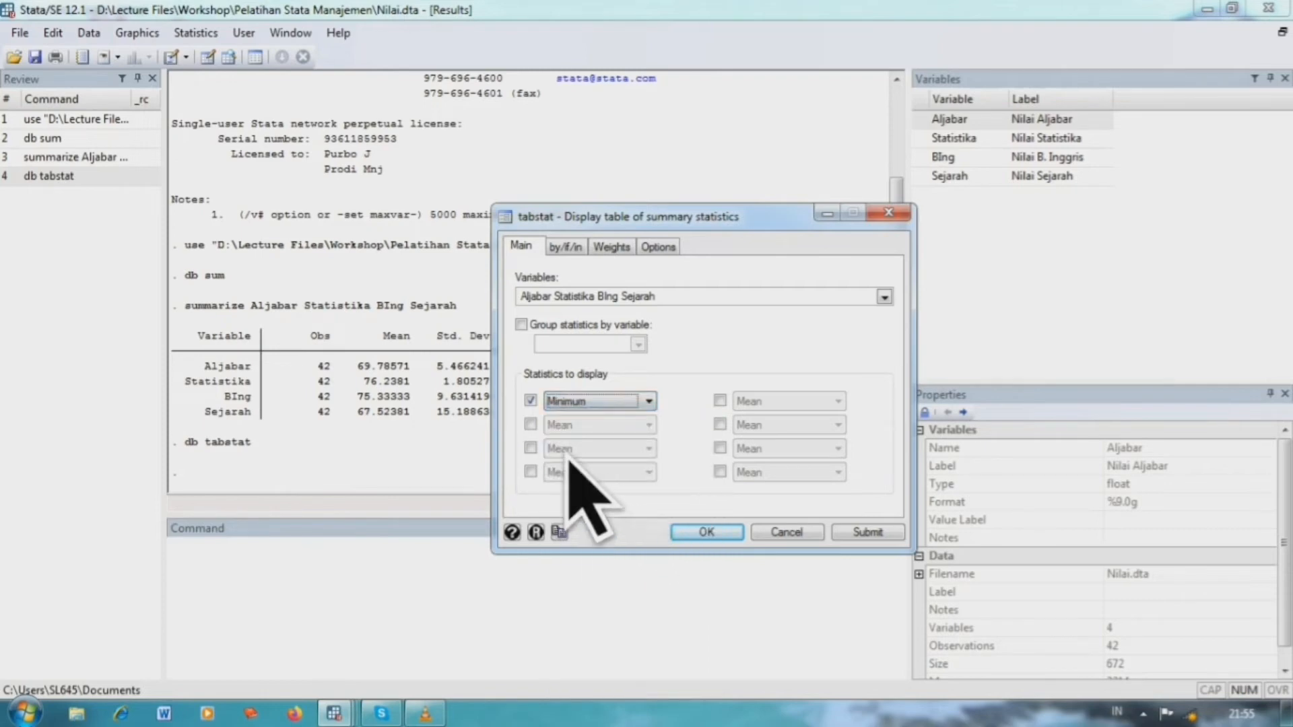
{"action": "left_click", "coordinate": [530, 424]}
{"action": "left_click", "coordinate": [616, 425]}
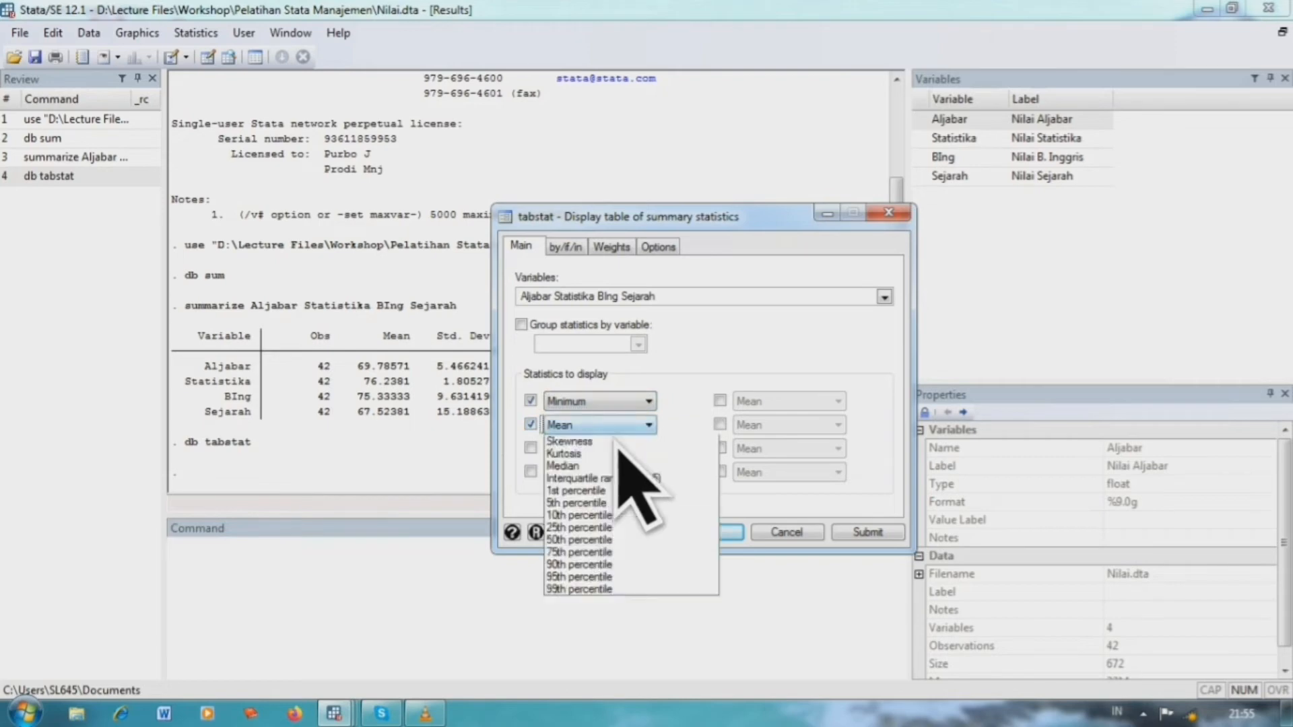
{"action": "left_click", "coordinate": [614, 479]}
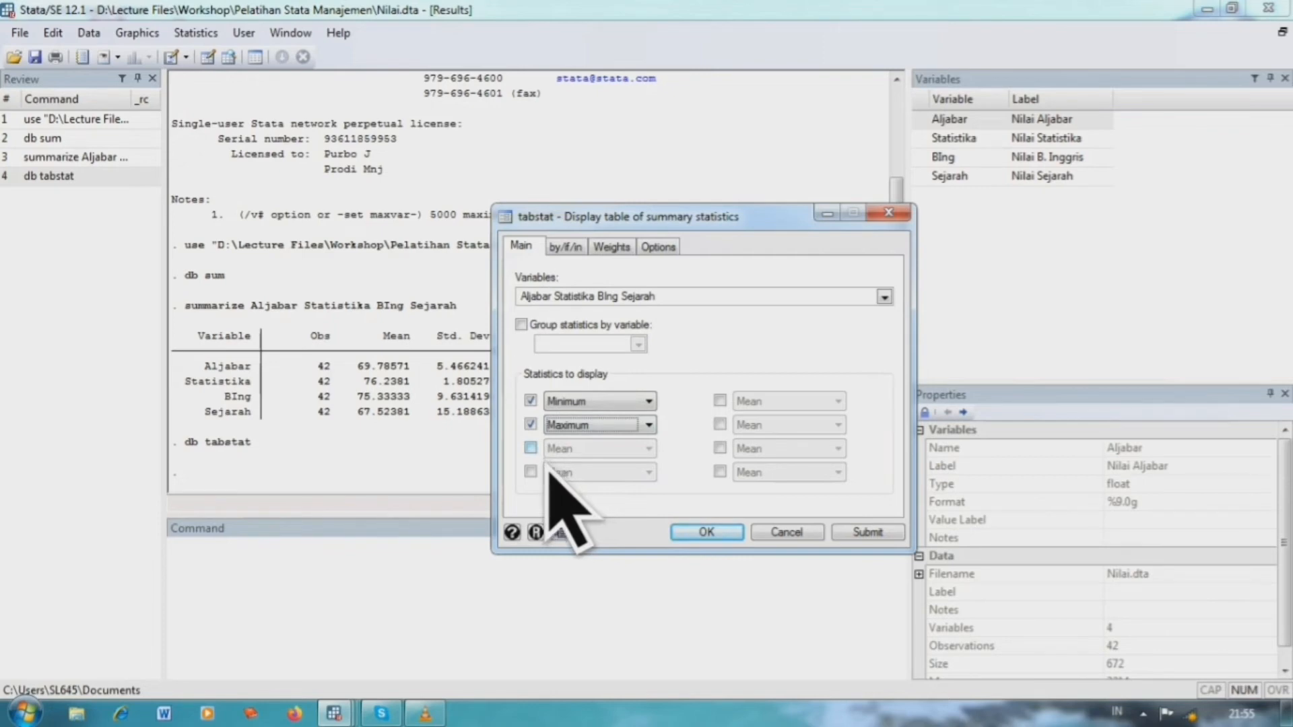
Enable the third and fourth statistics to display as Range and Mean
{"action": "left_click", "coordinate": [531, 448]}
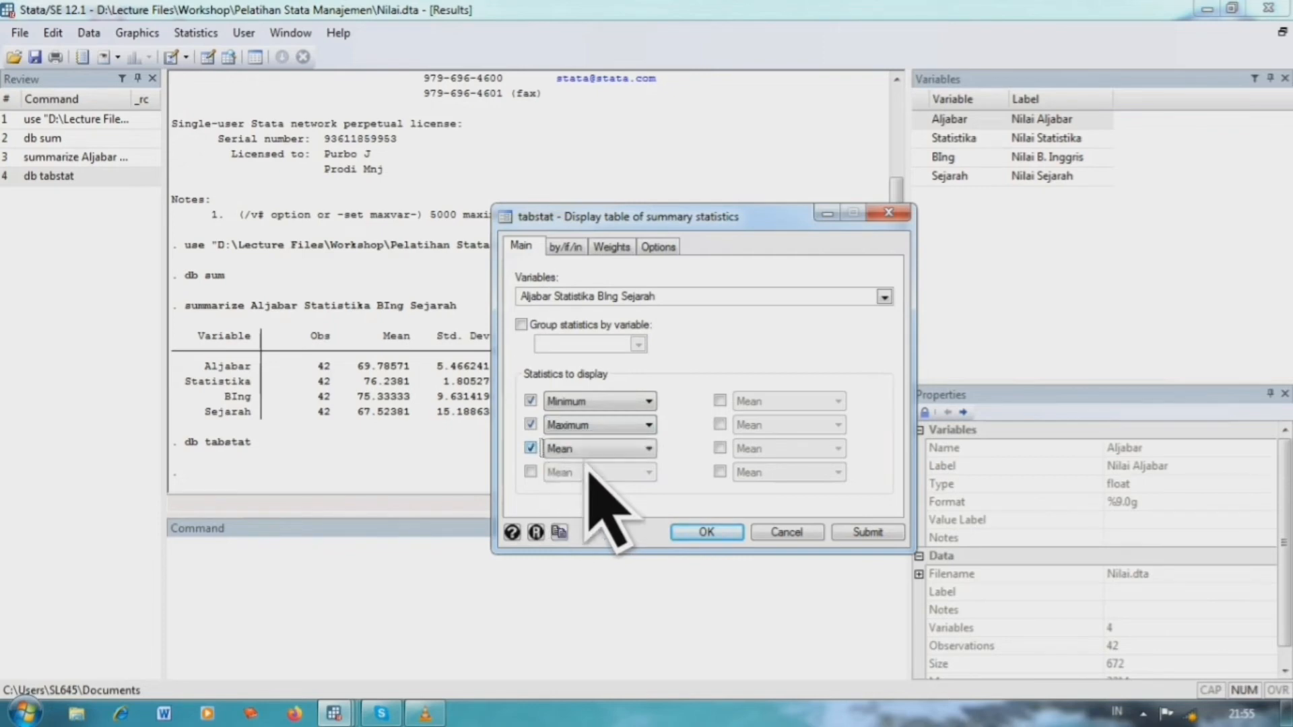
{"action": "left_click", "coordinate": [649, 450]}
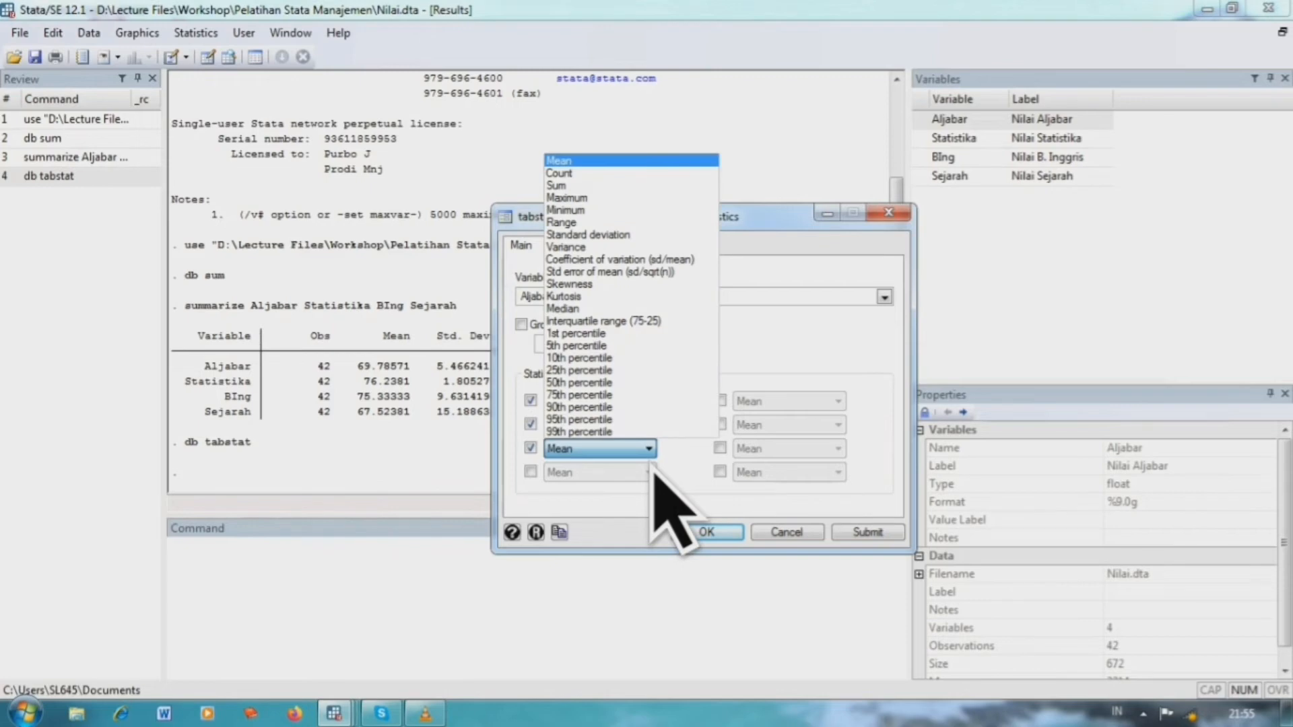
{"action": "left_click", "coordinate": [610, 224]}
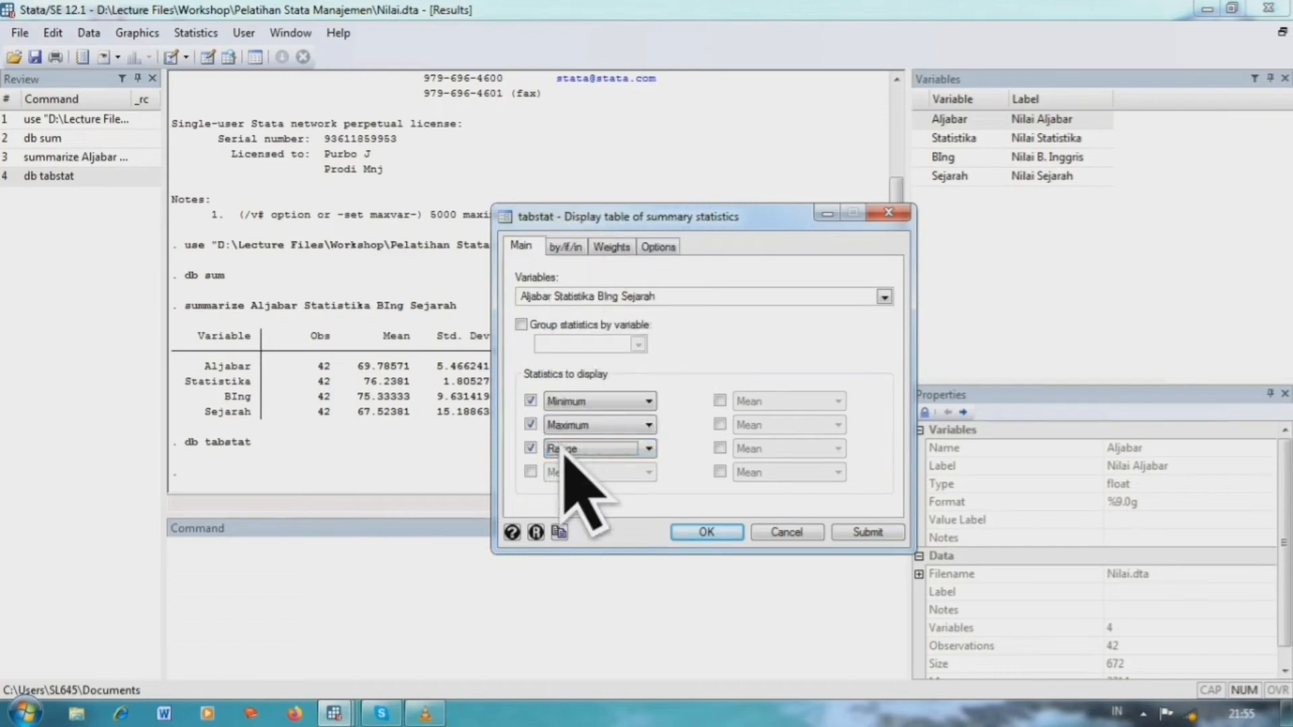
{"action": "left_click", "coordinate": [530, 471]}
{"action": "left_click", "coordinate": [608, 472]}
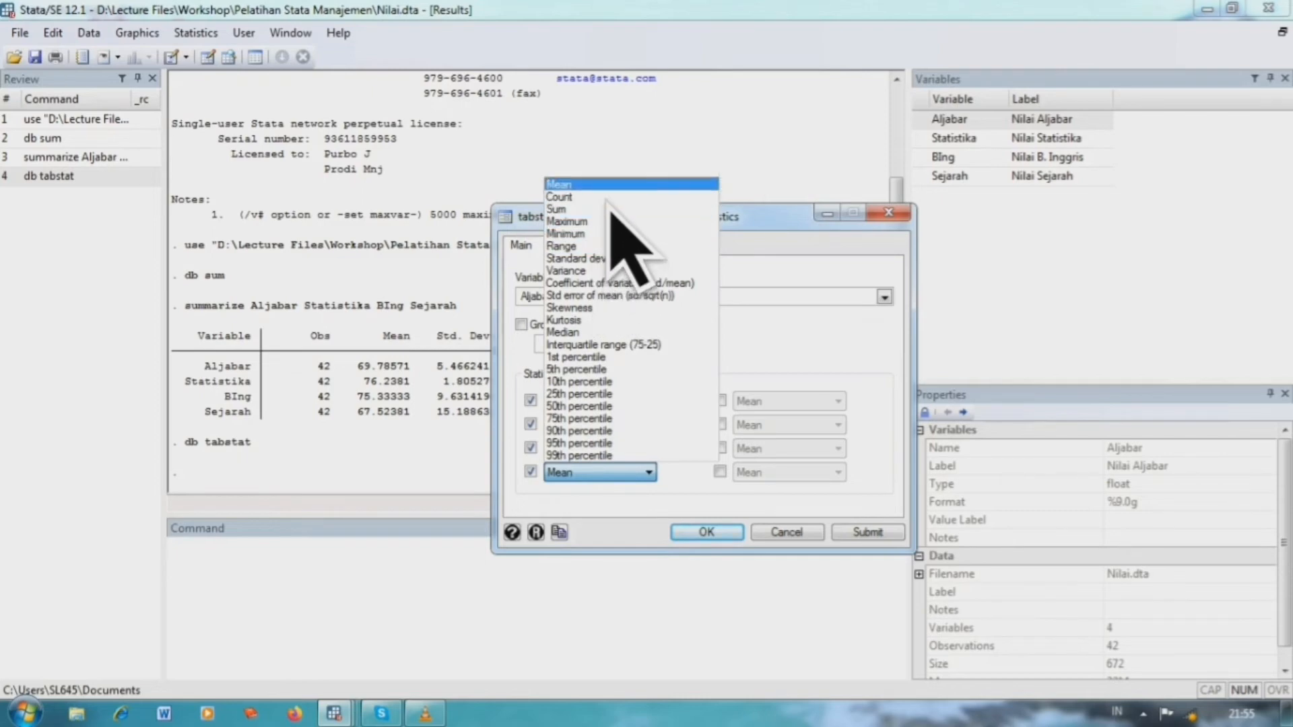
{"action": "left_click", "coordinate": [621, 529]}
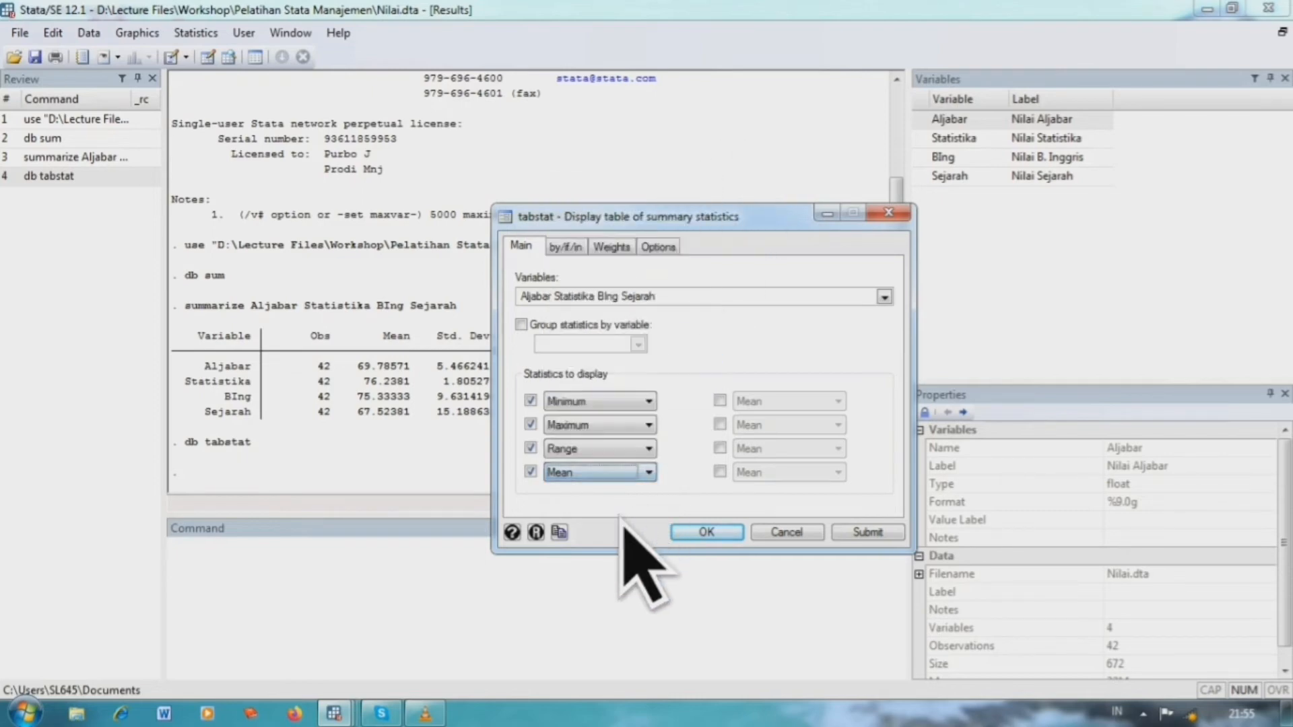
Add Standard deviation and Variance to the statistics and produce the summary table for the four subjects
{"action": "left_click", "coordinate": [719, 400]}
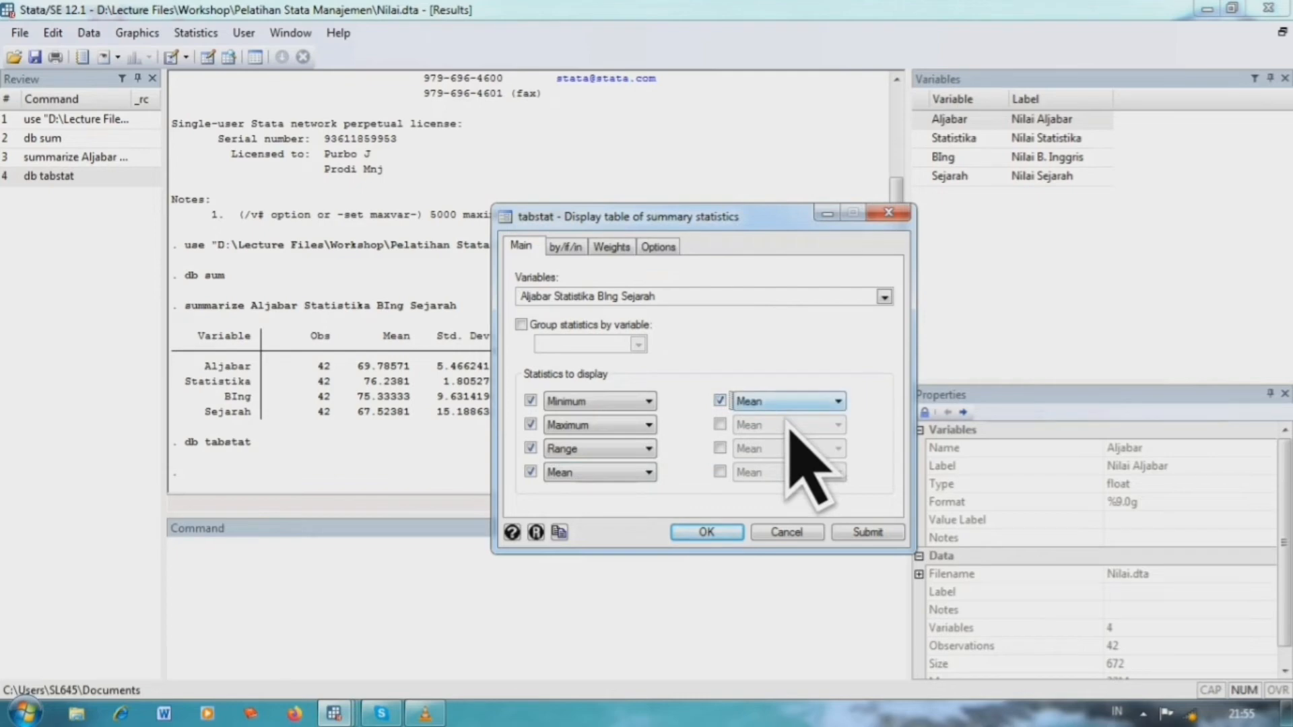
{"action": "left_click", "coordinate": [788, 401]}
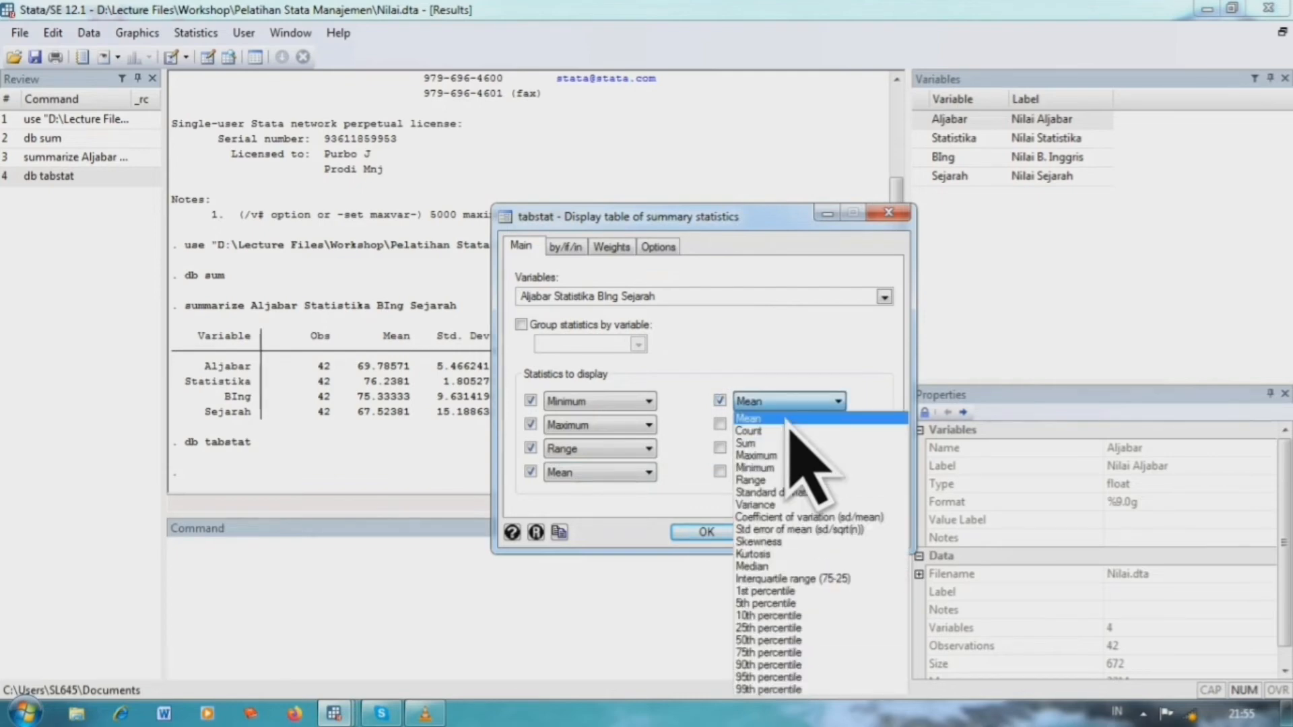
{"action": "left_click", "coordinate": [792, 493]}
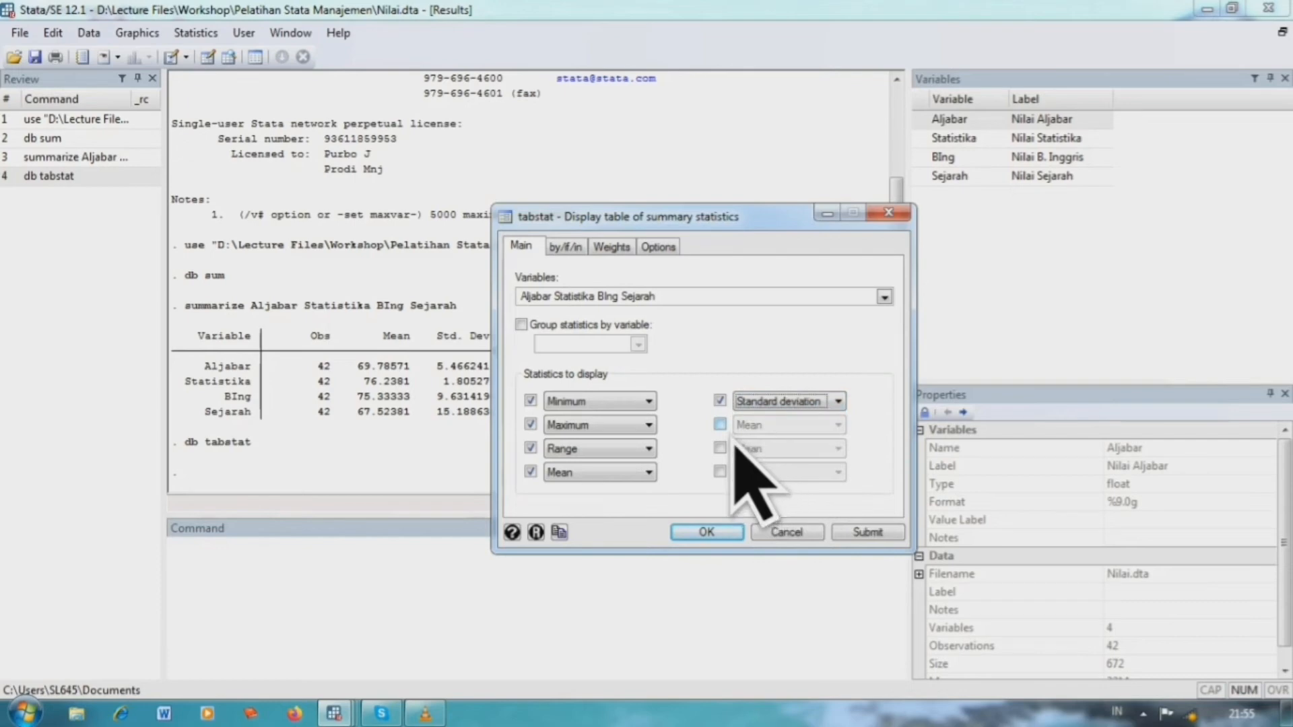
{"action": "left_click", "coordinate": [720, 424]}
{"action": "left_click", "coordinate": [781, 424]}
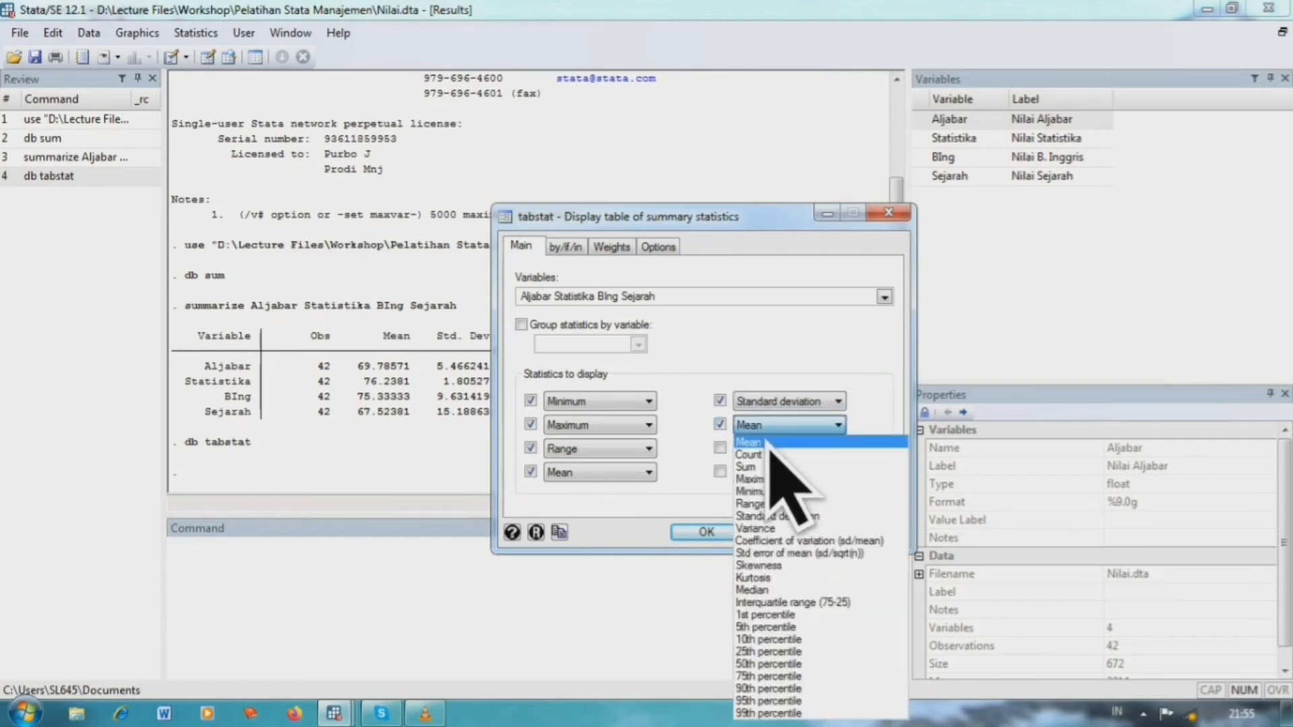
{"action": "left_click", "coordinate": [783, 528]}
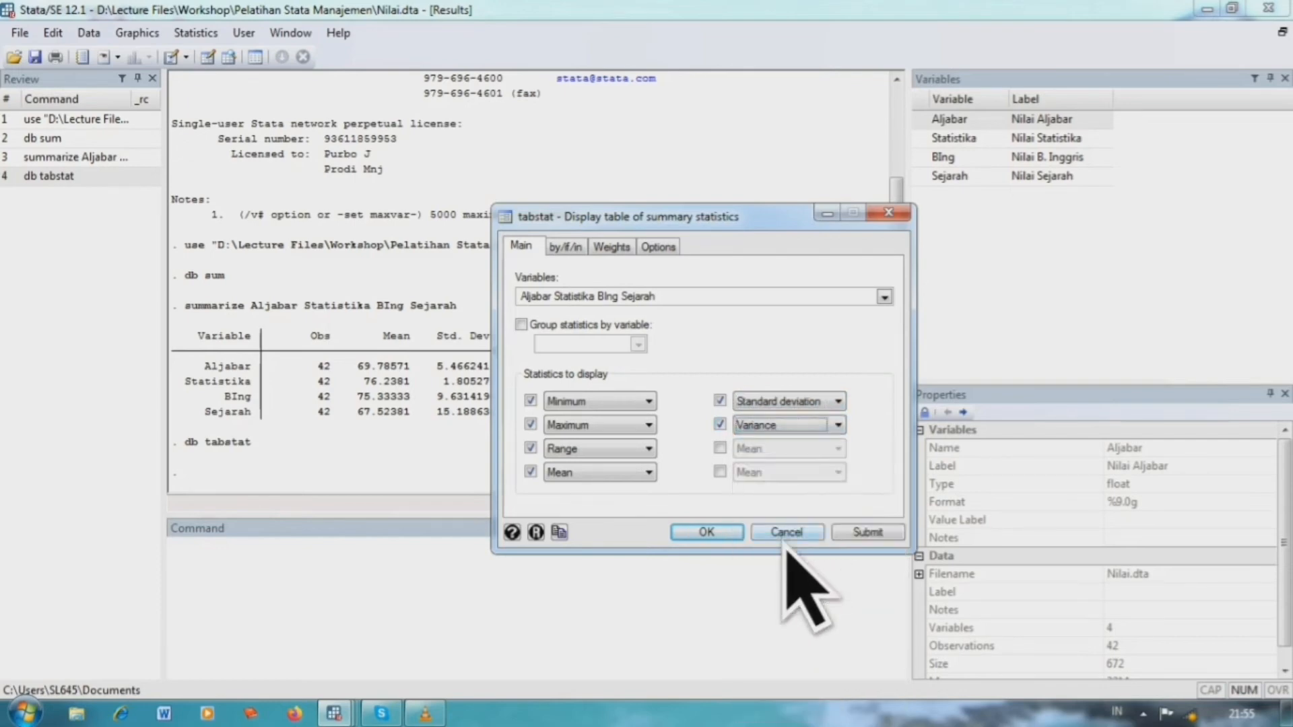
{"action": "left_click", "coordinate": [722, 531]}
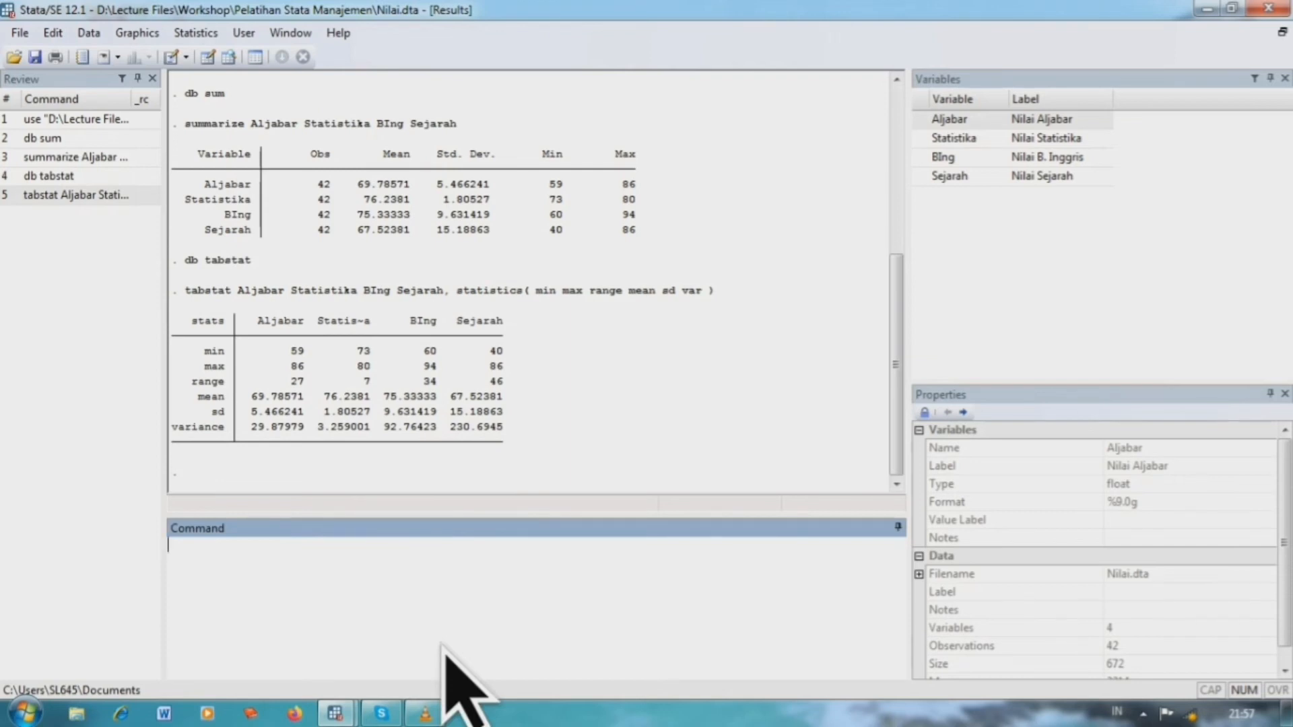
Open the Mediator dataset from the Pelatihan Stata Manajemen folder
{"action": "key", "text": "ctrl+o"}
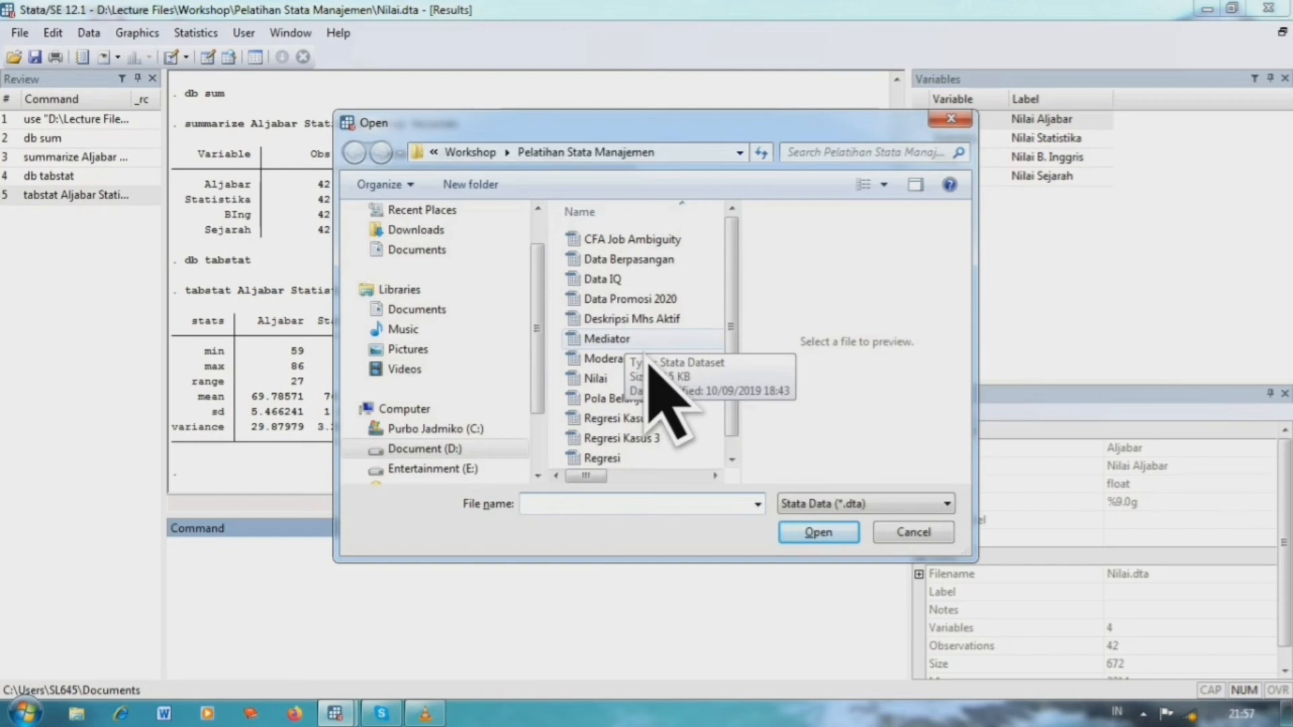
{"action": "left_click", "coordinate": [646, 344]}
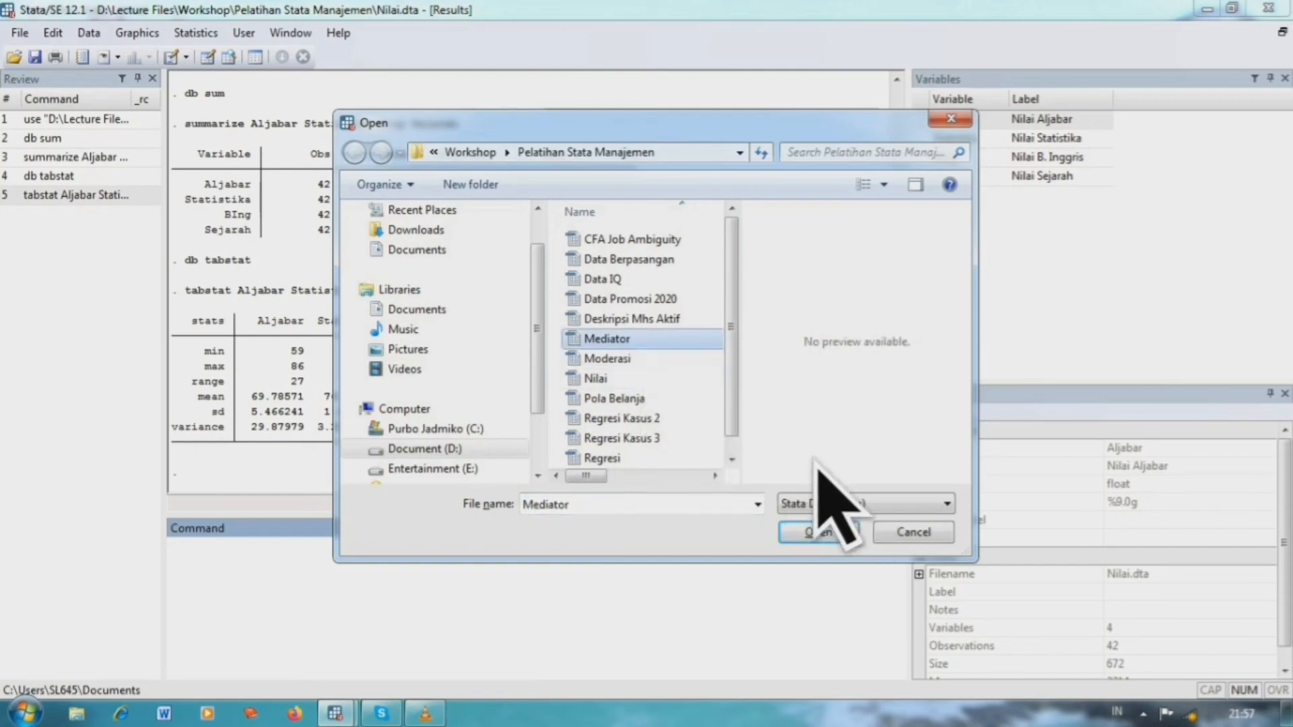
{"action": "left_click", "coordinate": [827, 532]}
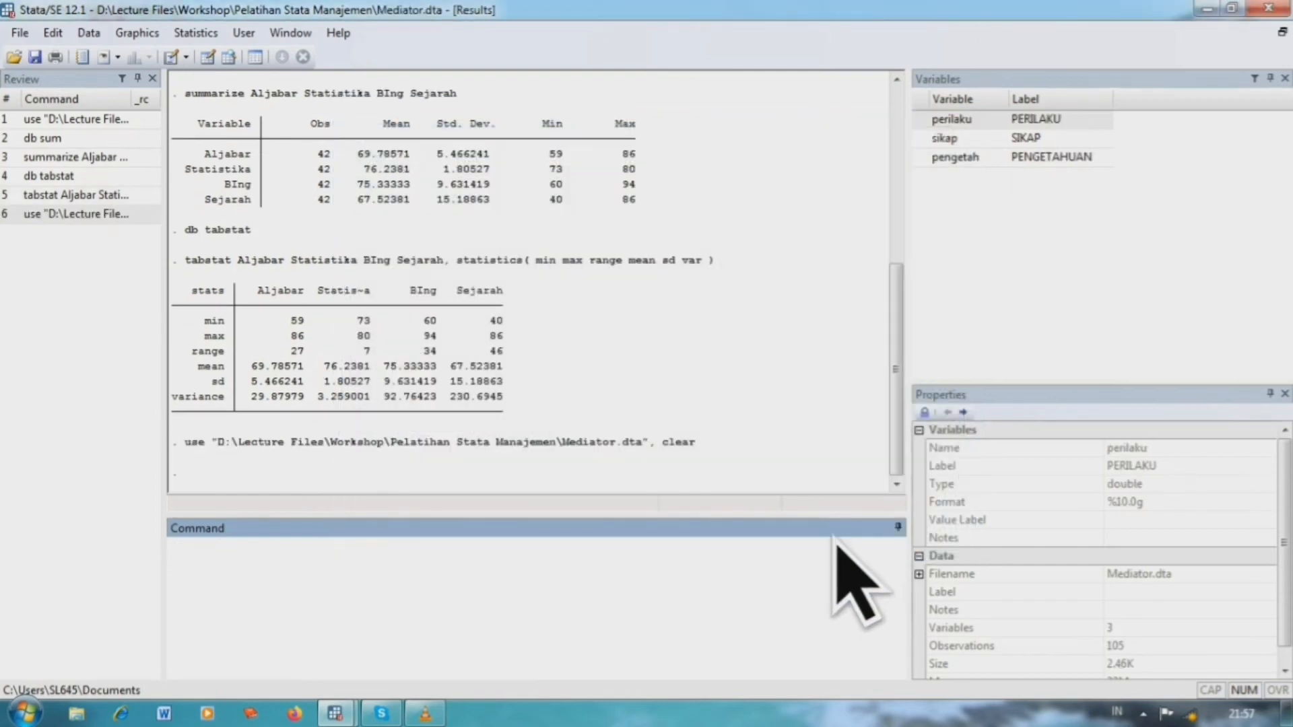
Call up the tabstat dialog with db tabstat and reset it to clear the previous variables and statistics
{"action": "type", "text": "db tabstat"}
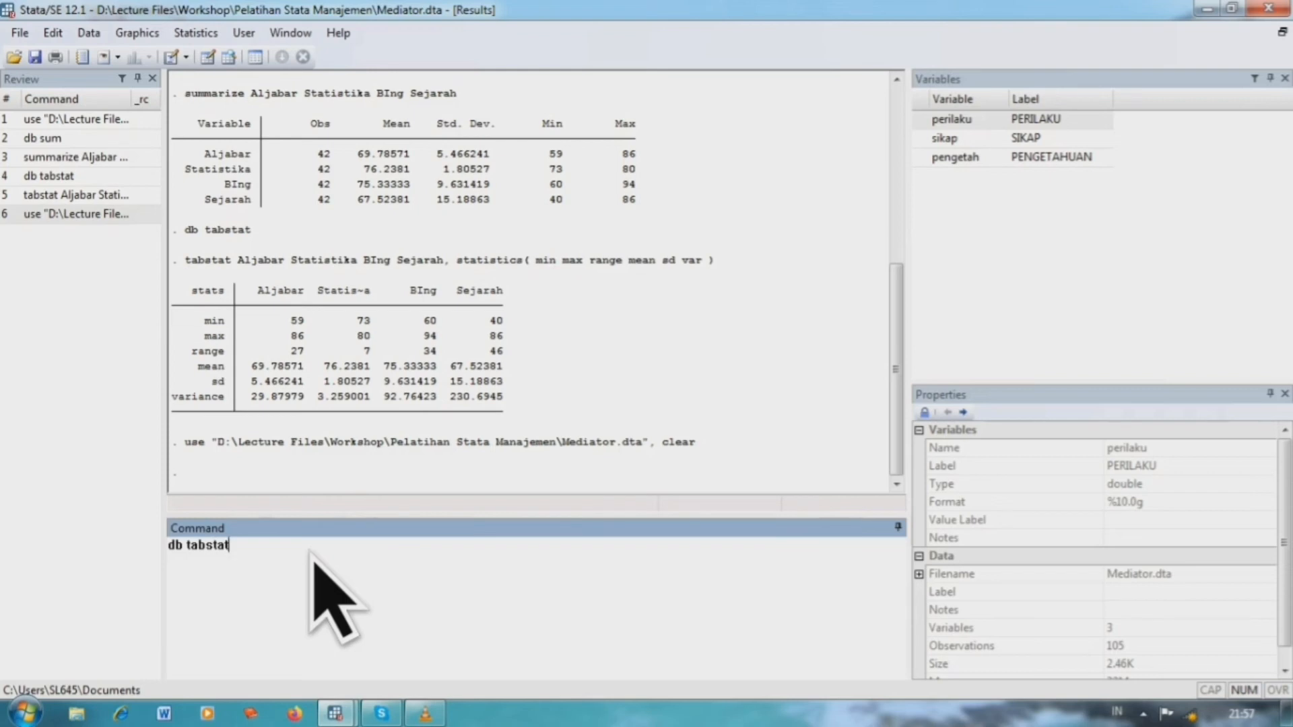
{"action": "key", "text": "Return"}
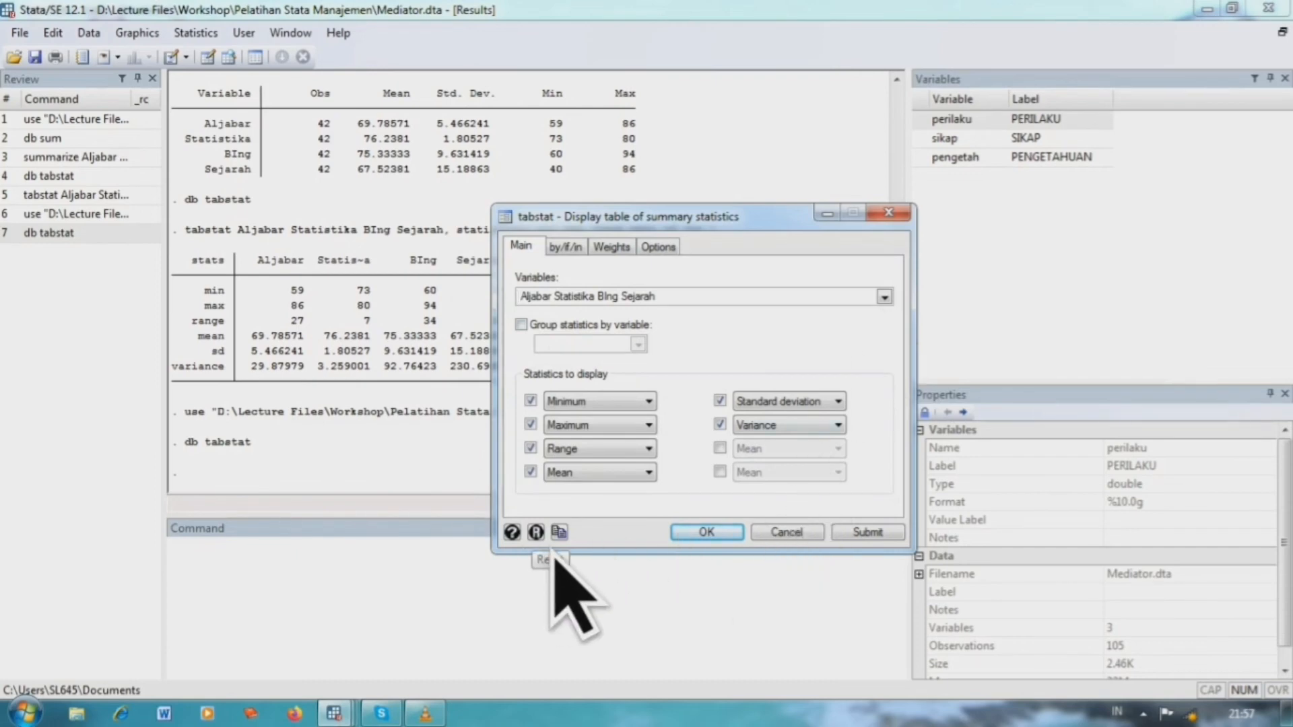
{"action": "left_click", "coordinate": [537, 534]}
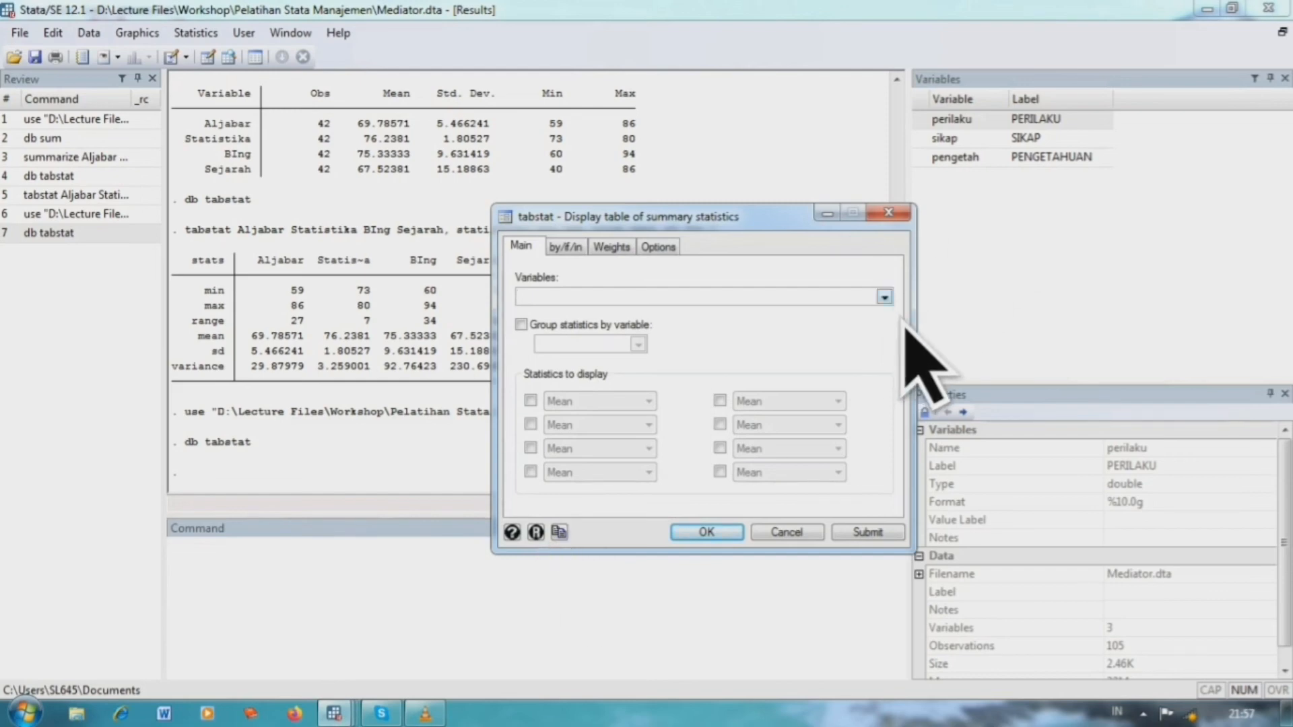
{"action": "left_click", "coordinate": [885, 297]}
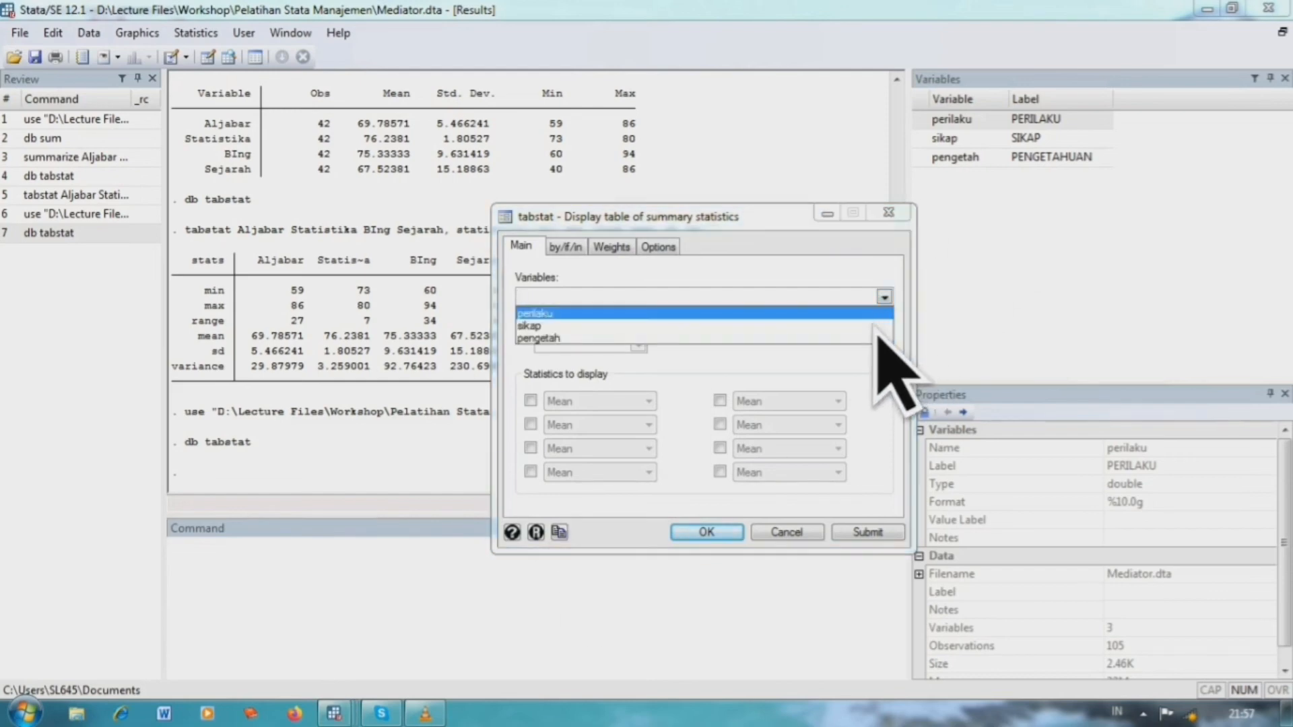
{"action": "left_click", "coordinate": [880, 314]}
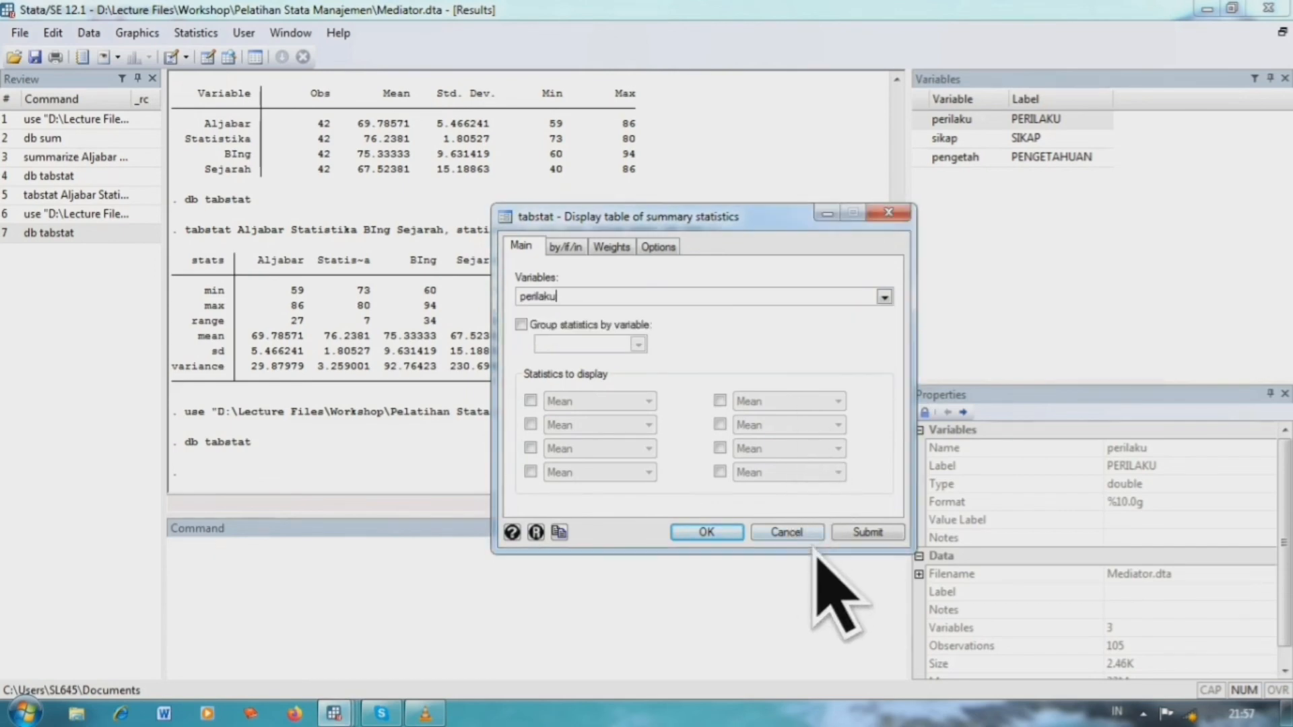
{"action": "left_click", "coordinate": [816, 533]}
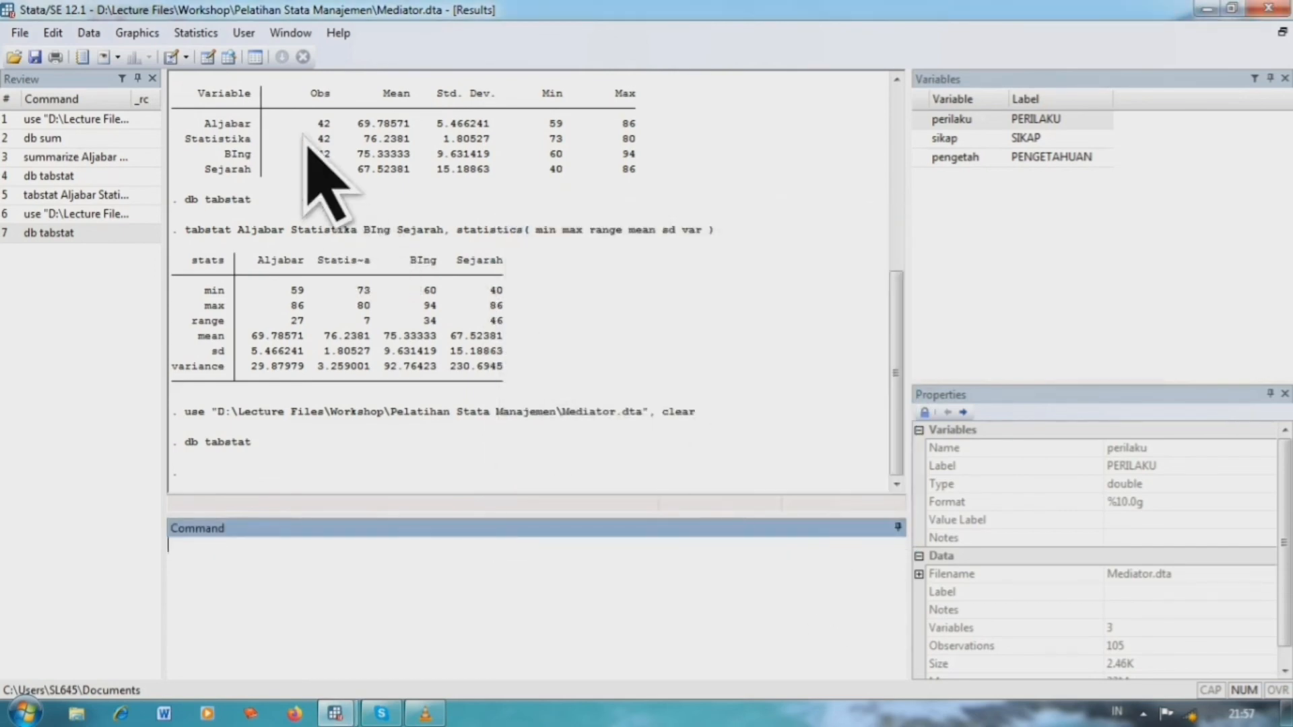
Examine the perilaku, sikap and pengetah columns in the Data Editor, and return to the results window
{"action": "left_click", "coordinate": [208, 57]}
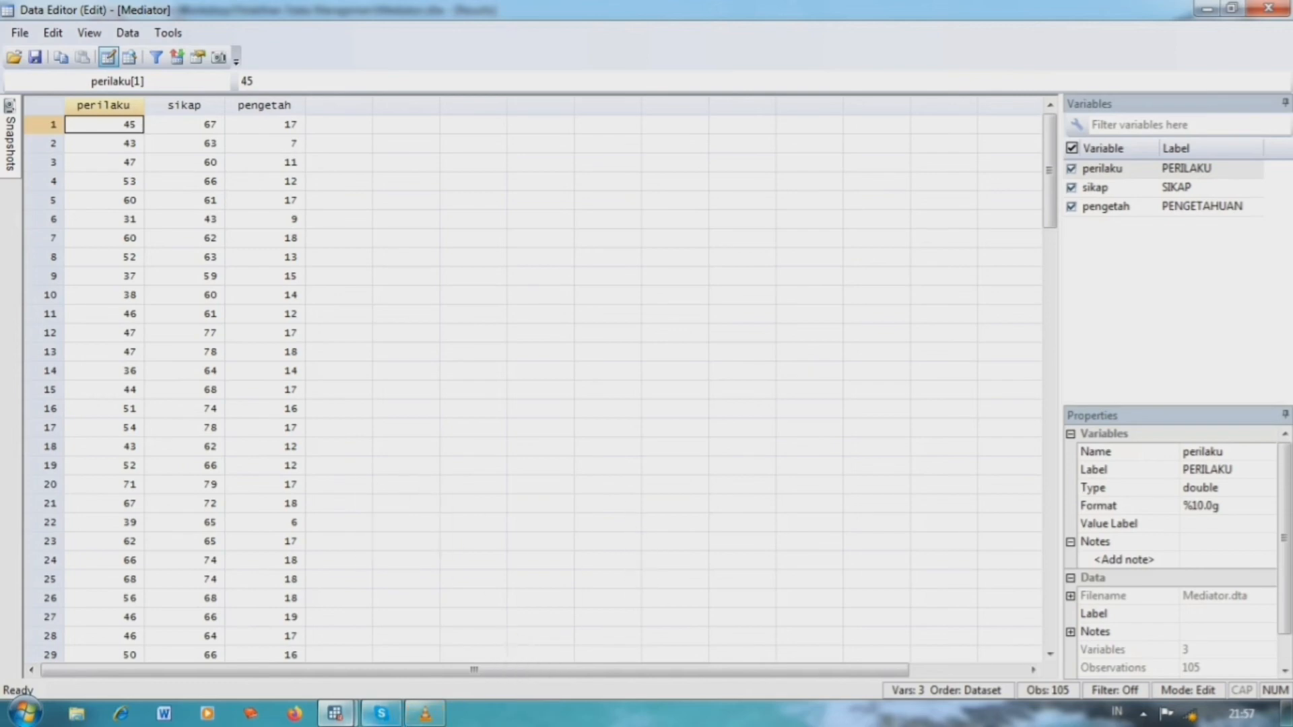
{"action": "mouse_move", "coordinate": [334, 712]}
{"action": "left_click", "coordinate": [308, 653]}
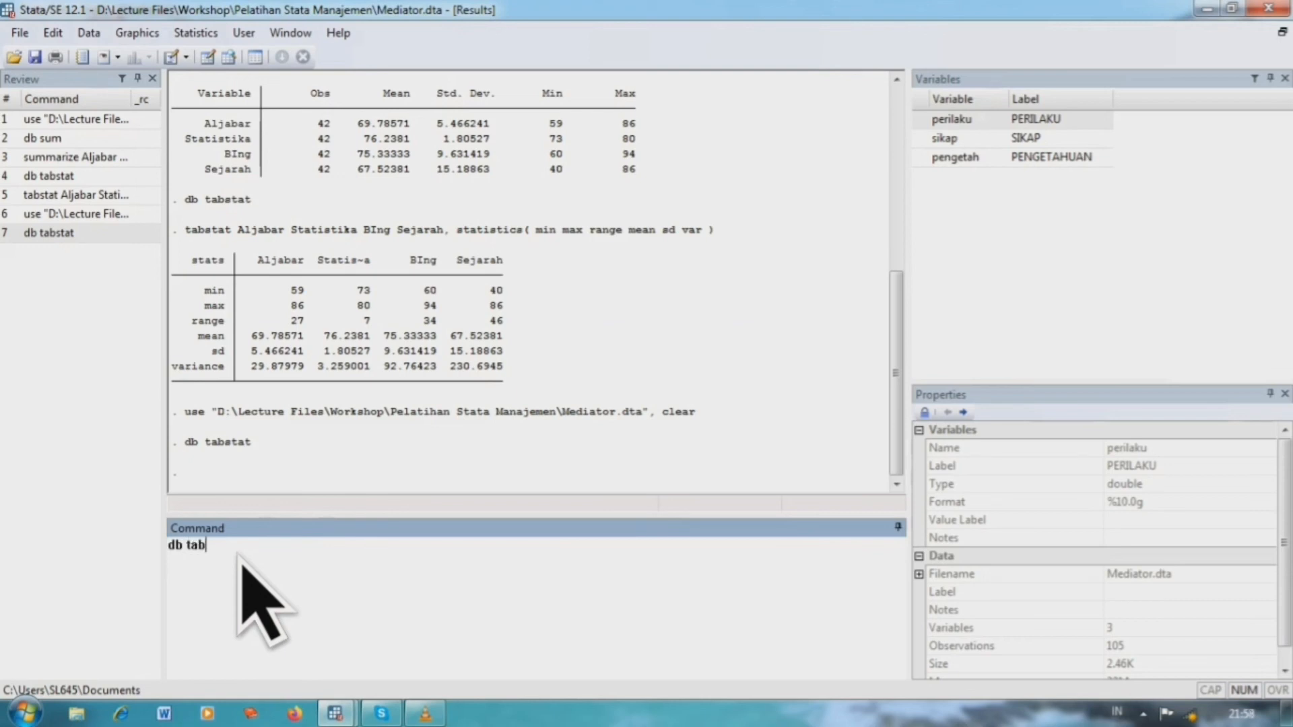
Reopen the tabstat dialog with db tabstat and choose perilaku, sikap and pengetah as the variables
{"action": "key", "text": "Return"}
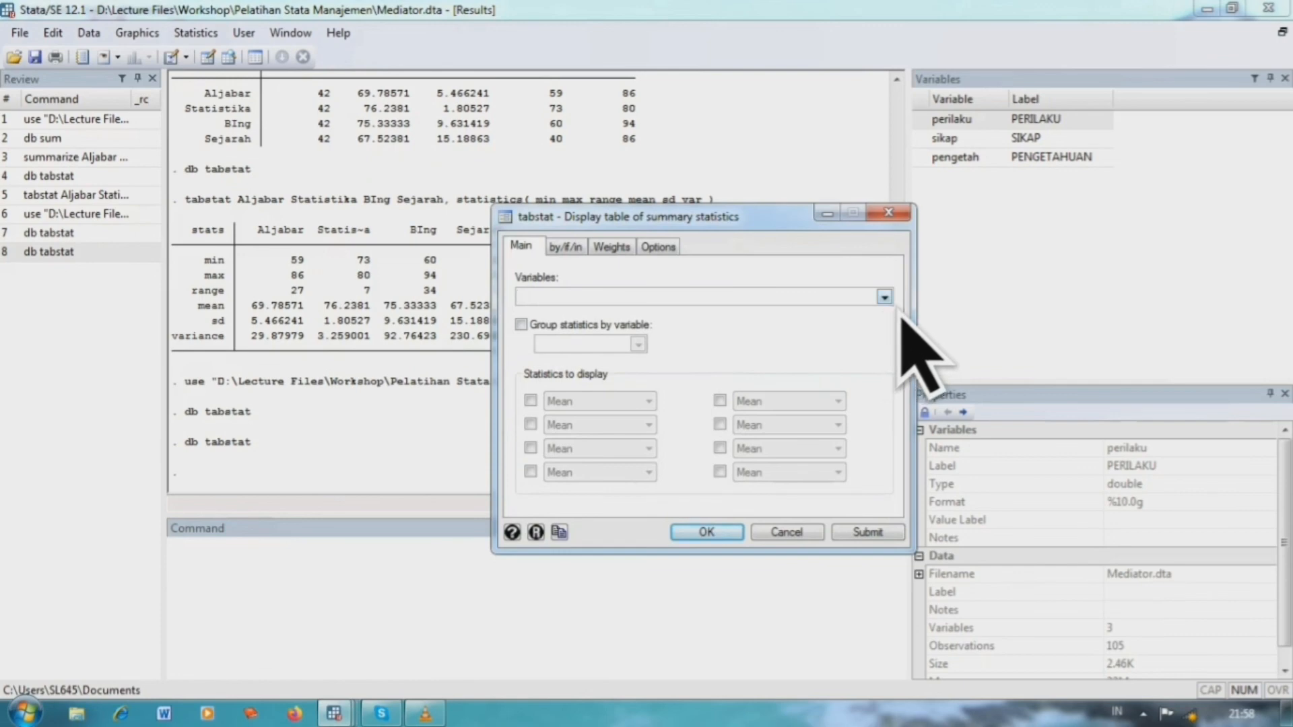
{"action": "left_click", "coordinate": [884, 296]}
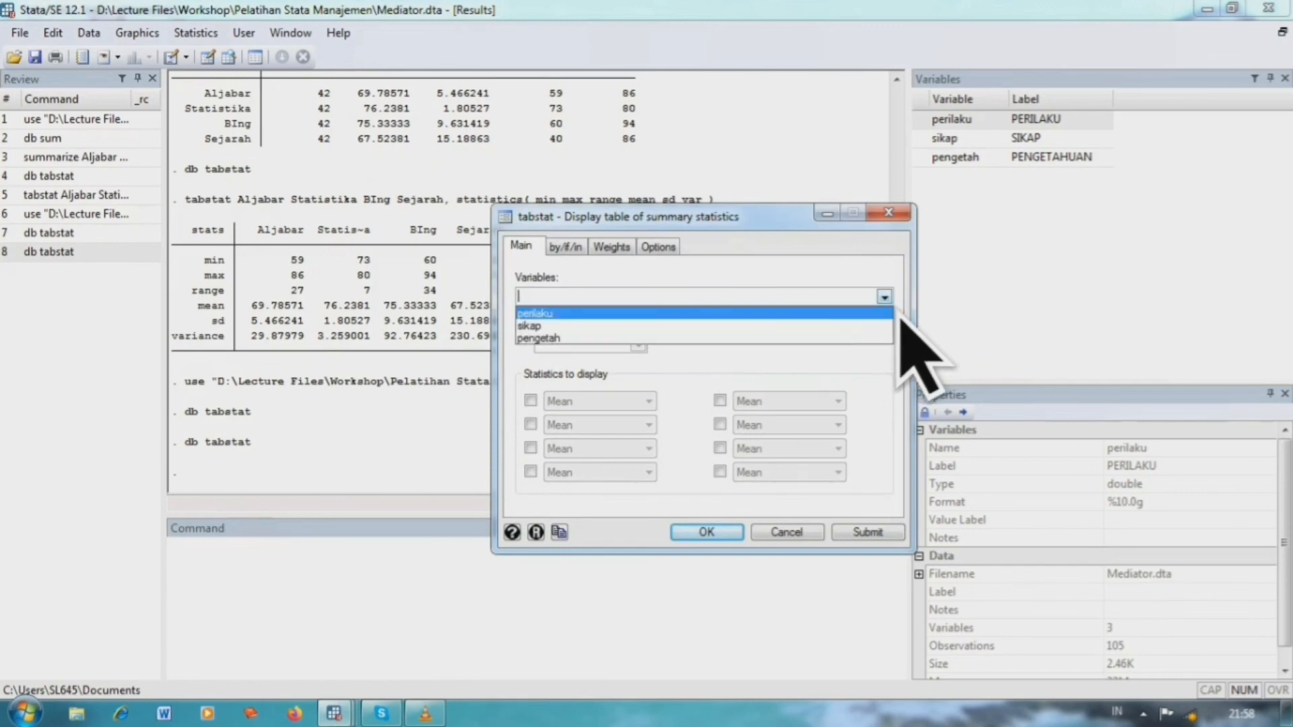
{"action": "left_click", "coordinate": [681, 326]}
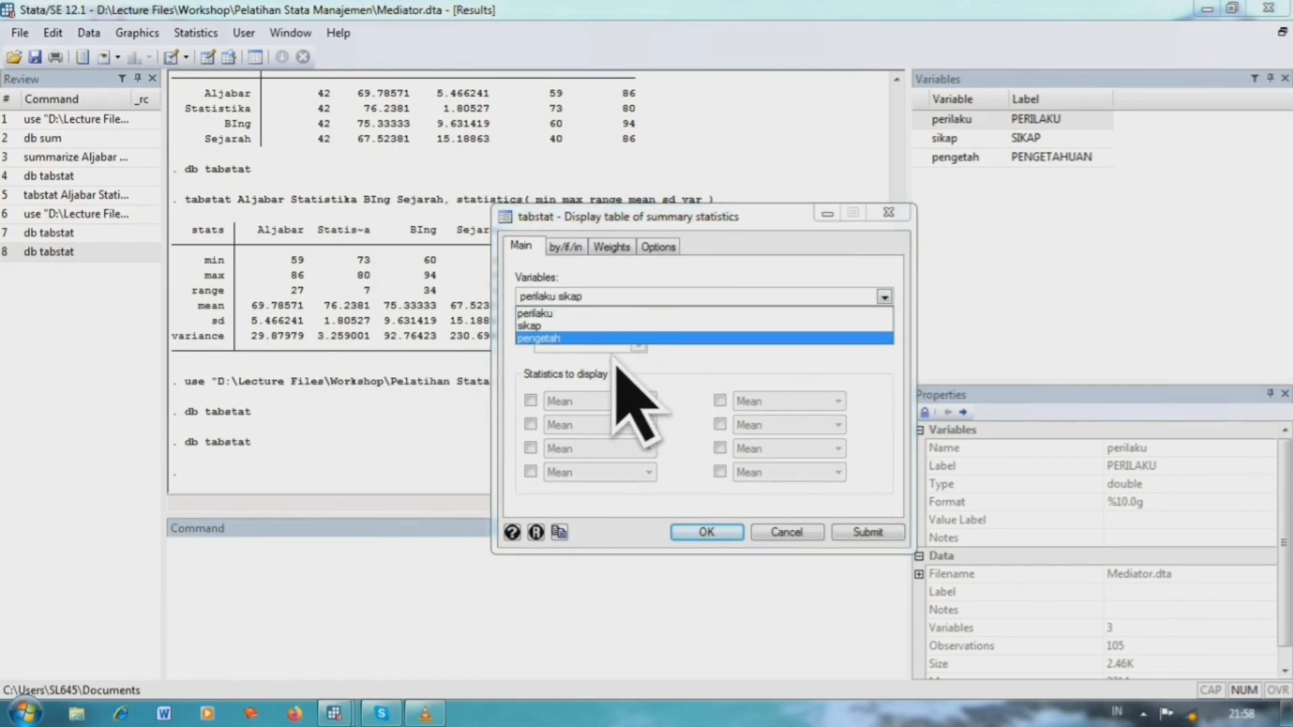
{"action": "left_click", "coordinate": [600, 339]}
{"action": "left_click", "coordinate": [707, 375]}
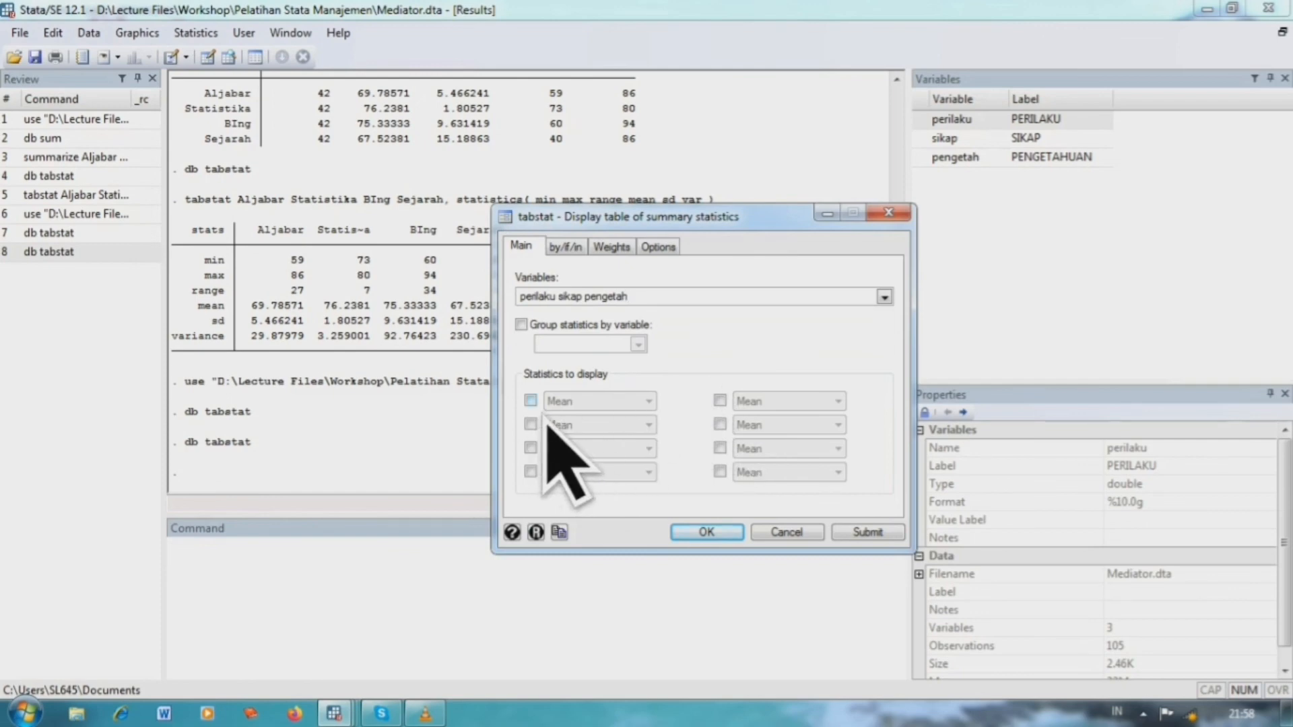
Enable the first two statistics to display and set them to Minimum and Maximum
{"action": "left_click", "coordinate": [531, 401]}
{"action": "left_click", "coordinate": [596, 401]}
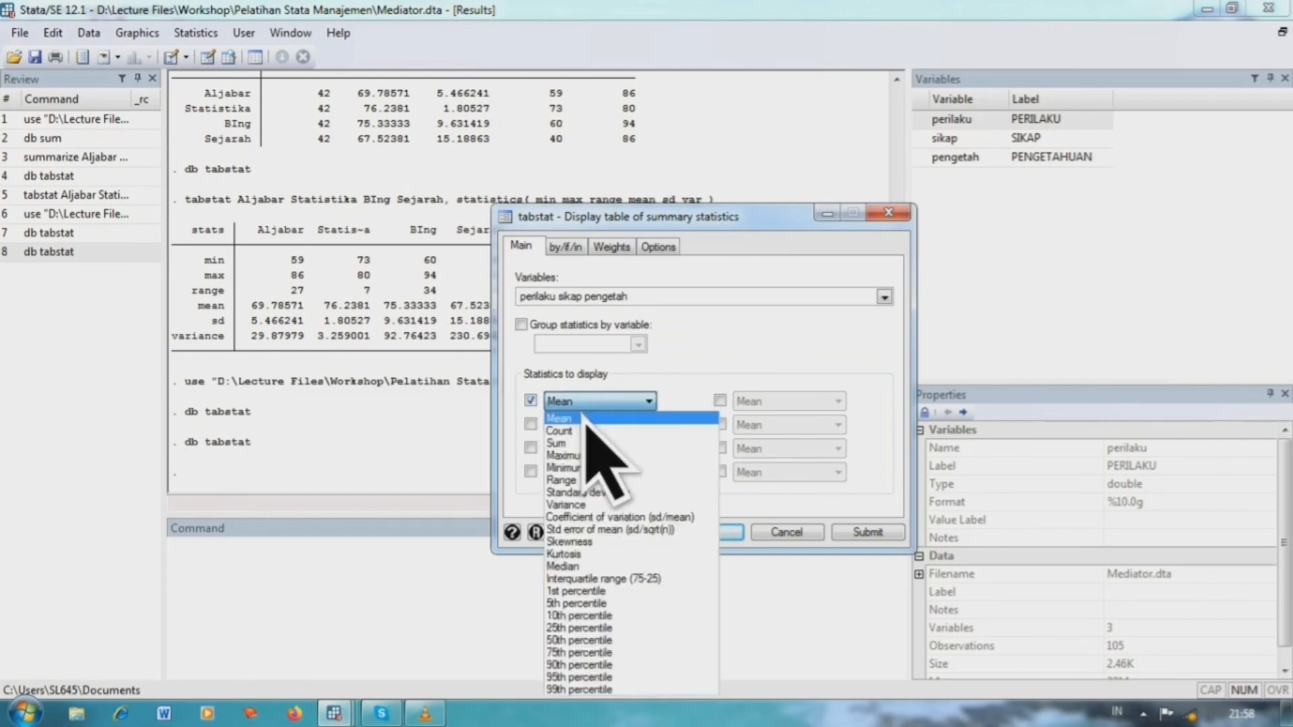
{"action": "left_click", "coordinate": [633, 468]}
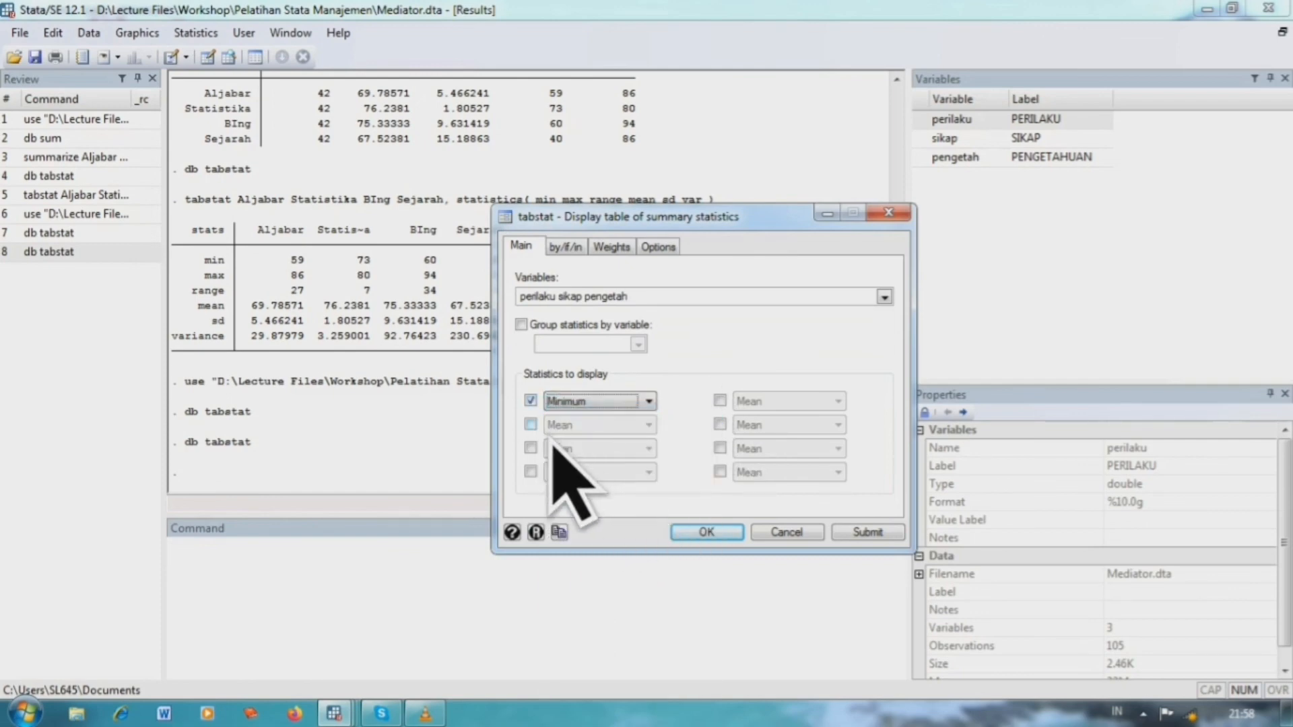
{"action": "left_click", "coordinate": [531, 424]}
{"action": "left_click", "coordinate": [592, 425]}
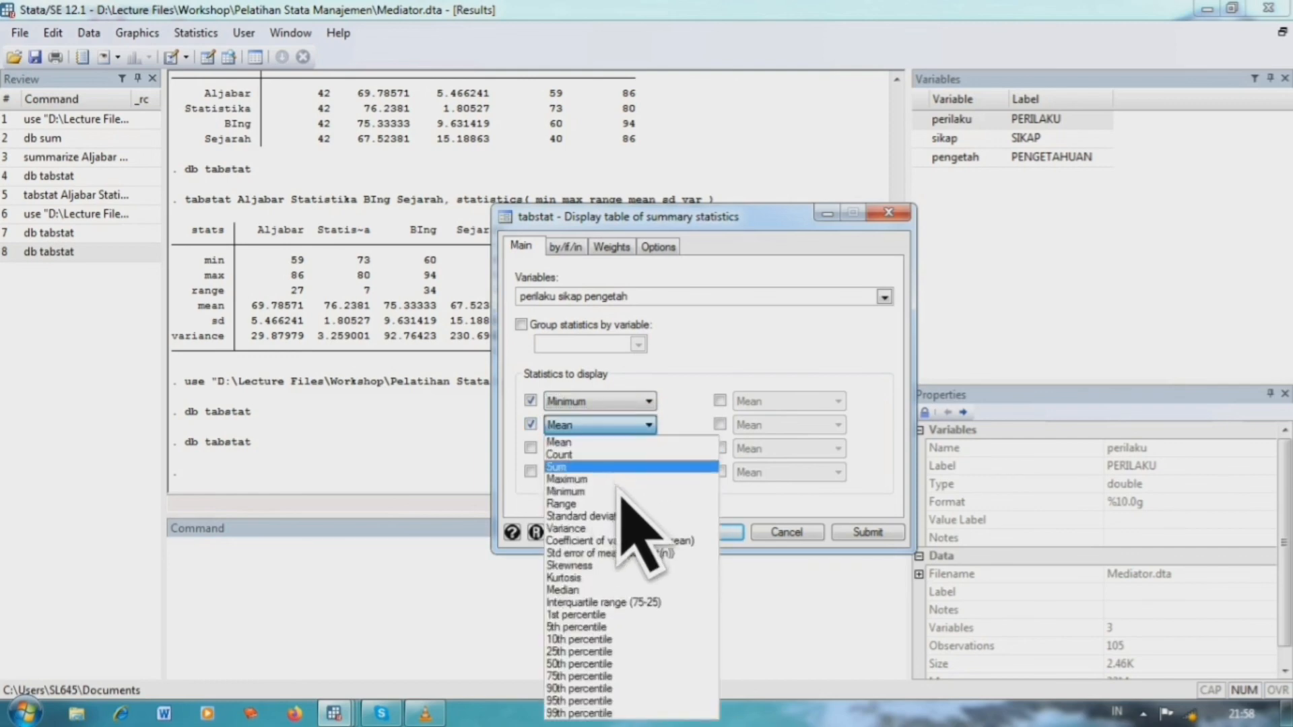
{"action": "left_click", "coordinate": [626, 478]}
Add Range and Mean as the third and fourth statistics to display
{"action": "left_click", "coordinate": [532, 447]}
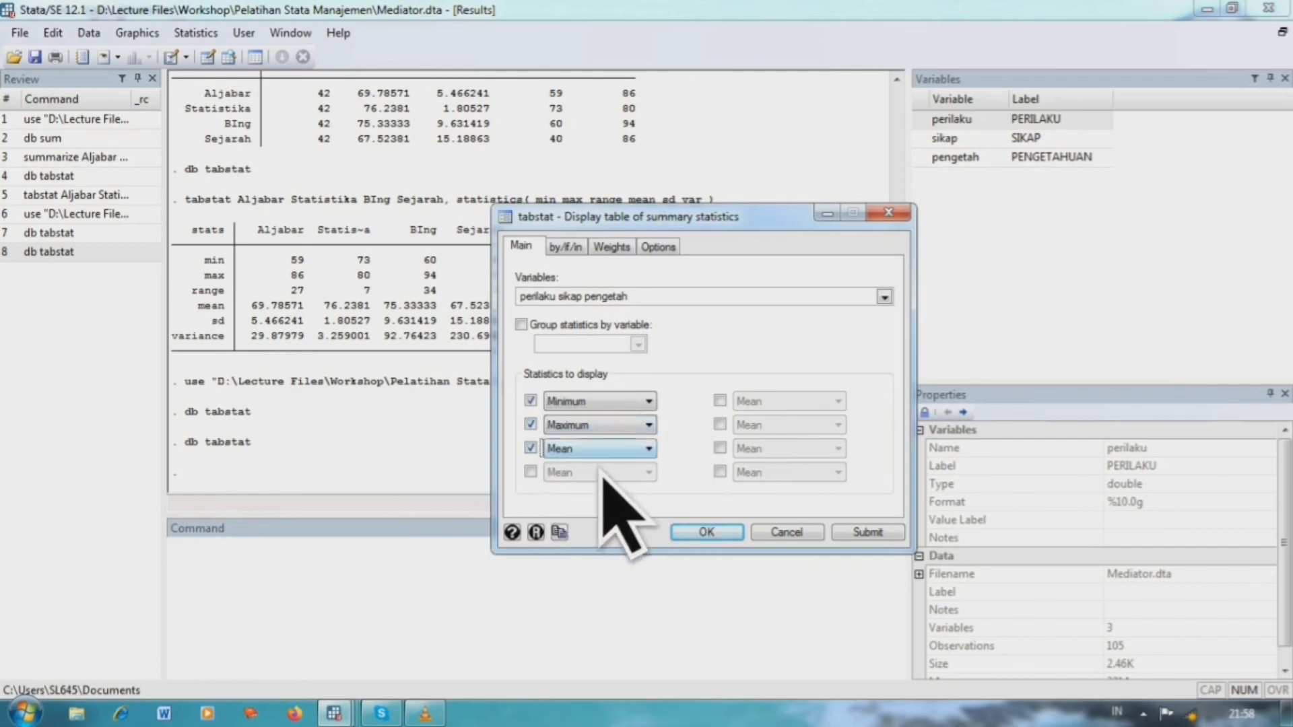
{"action": "left_click", "coordinate": [596, 449]}
{"action": "left_click", "coordinate": [599, 222]}
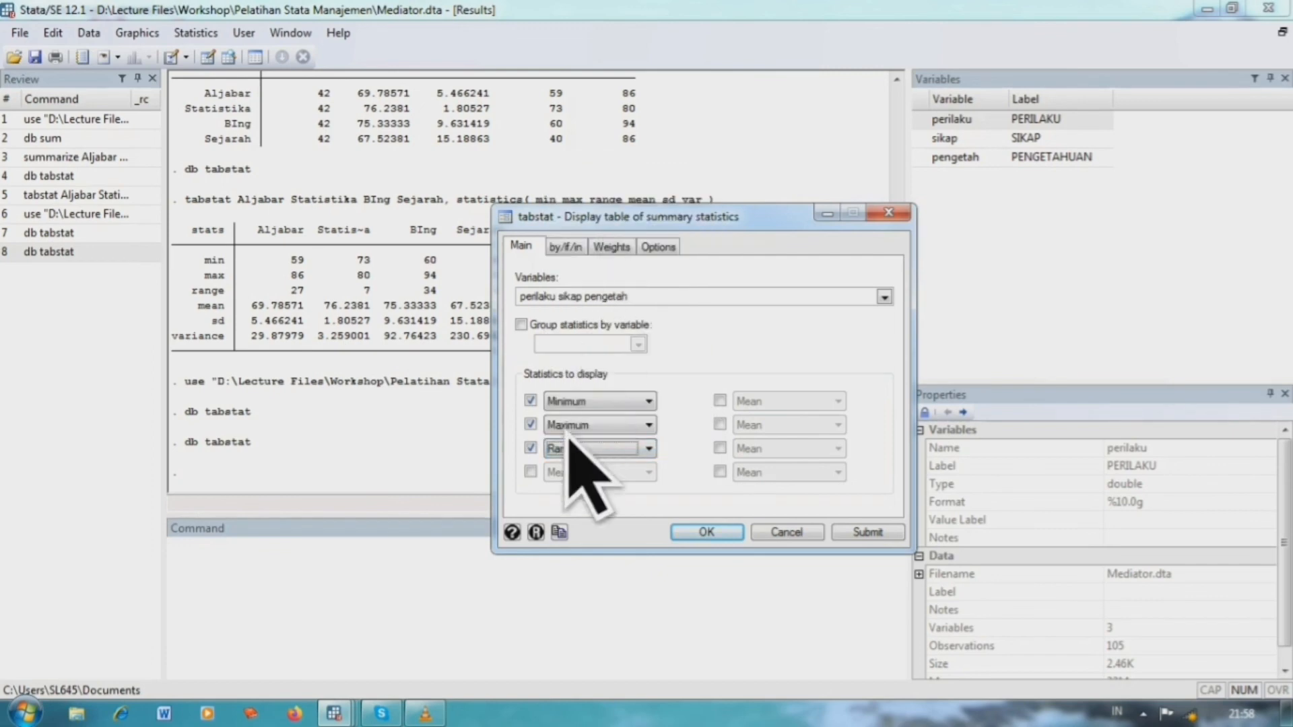
{"action": "key", "text": "Tab"}
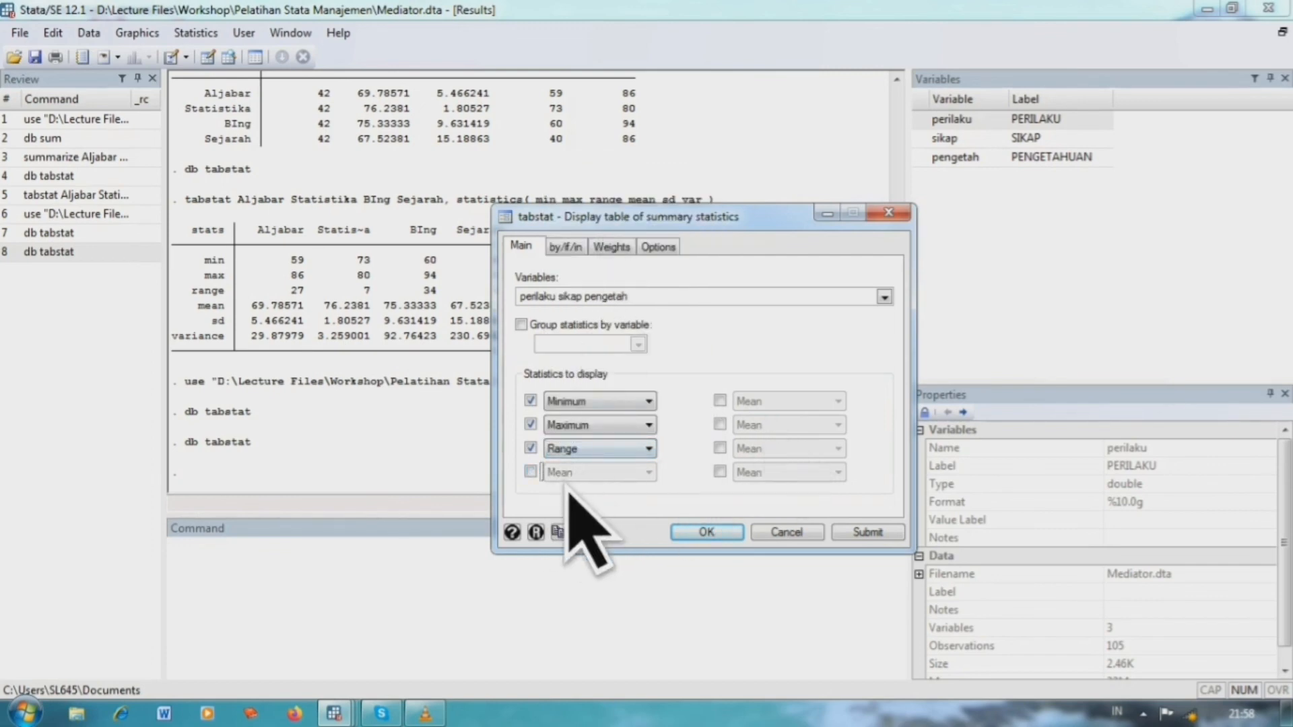
{"action": "key", "text": "space"}
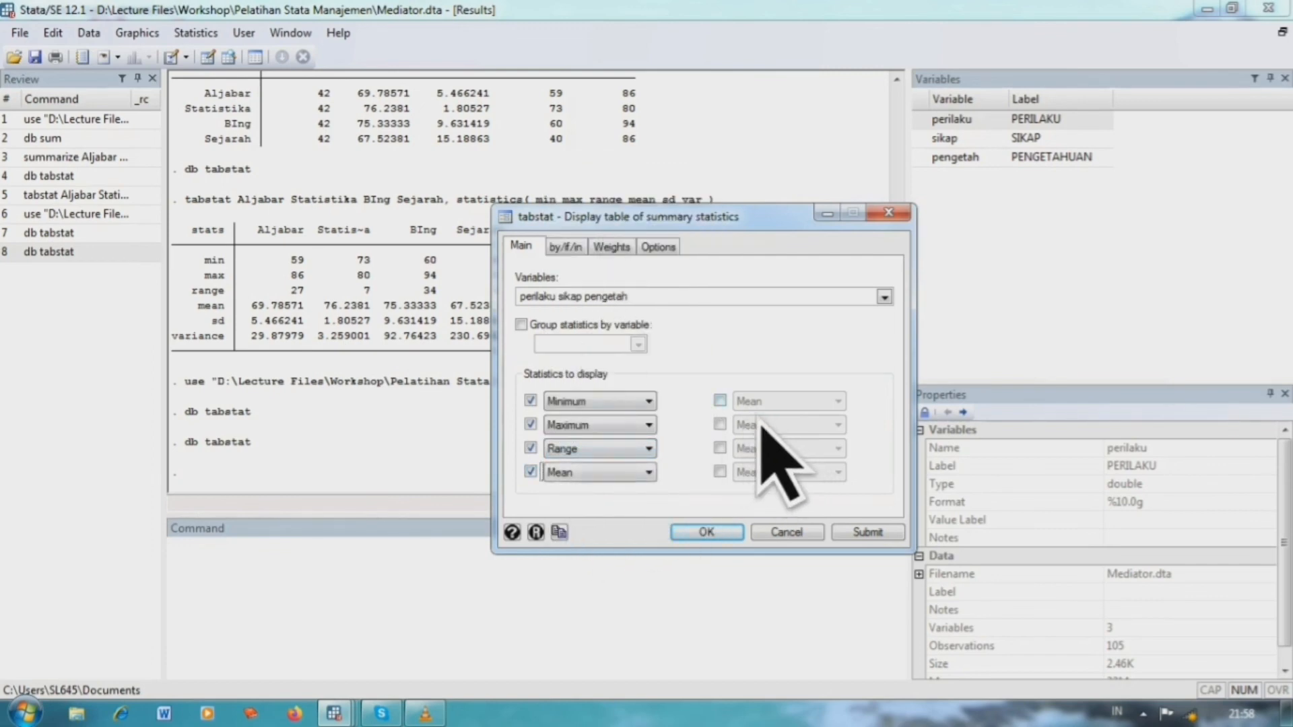
Add Standard deviation and Variance to the statistics and produce the summary table for perilaku, sikap and pengetah
{"action": "left_click", "coordinate": [838, 401]}
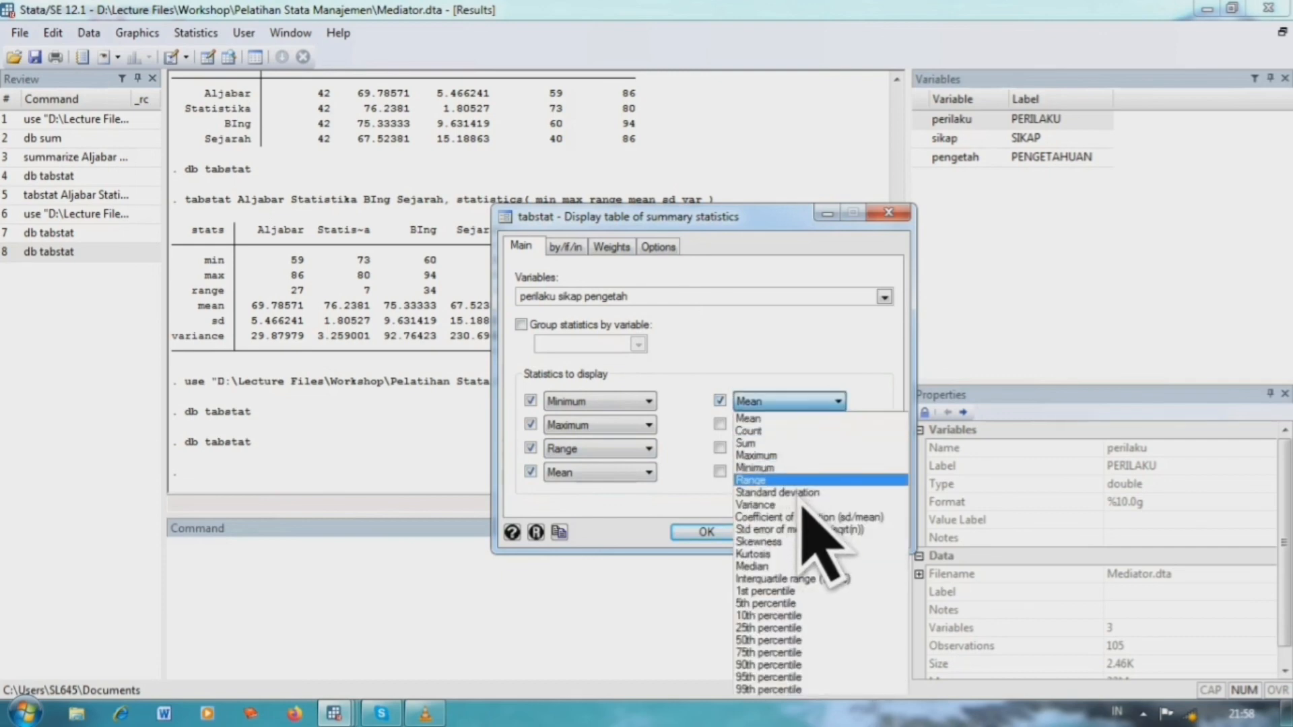
{"action": "left_click", "coordinate": [802, 492]}
{"action": "left_click", "coordinate": [720, 424]}
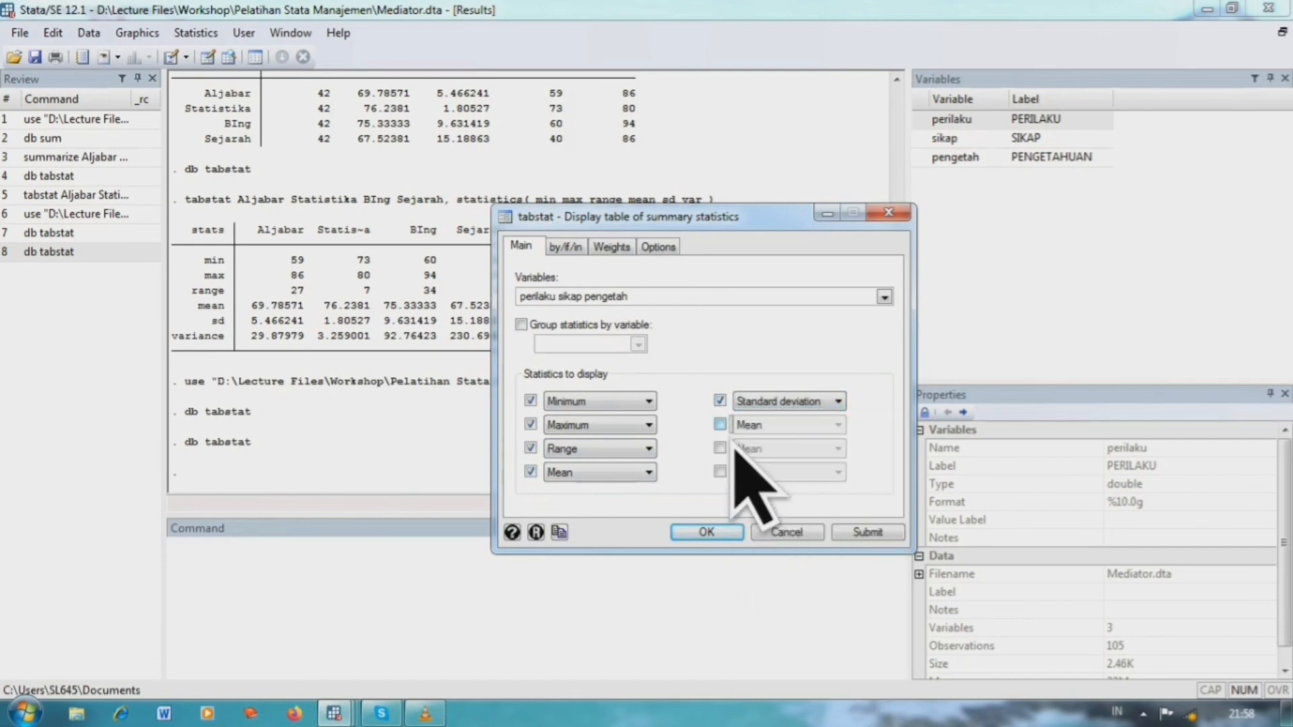
{"action": "left_click", "coordinate": [787, 425]}
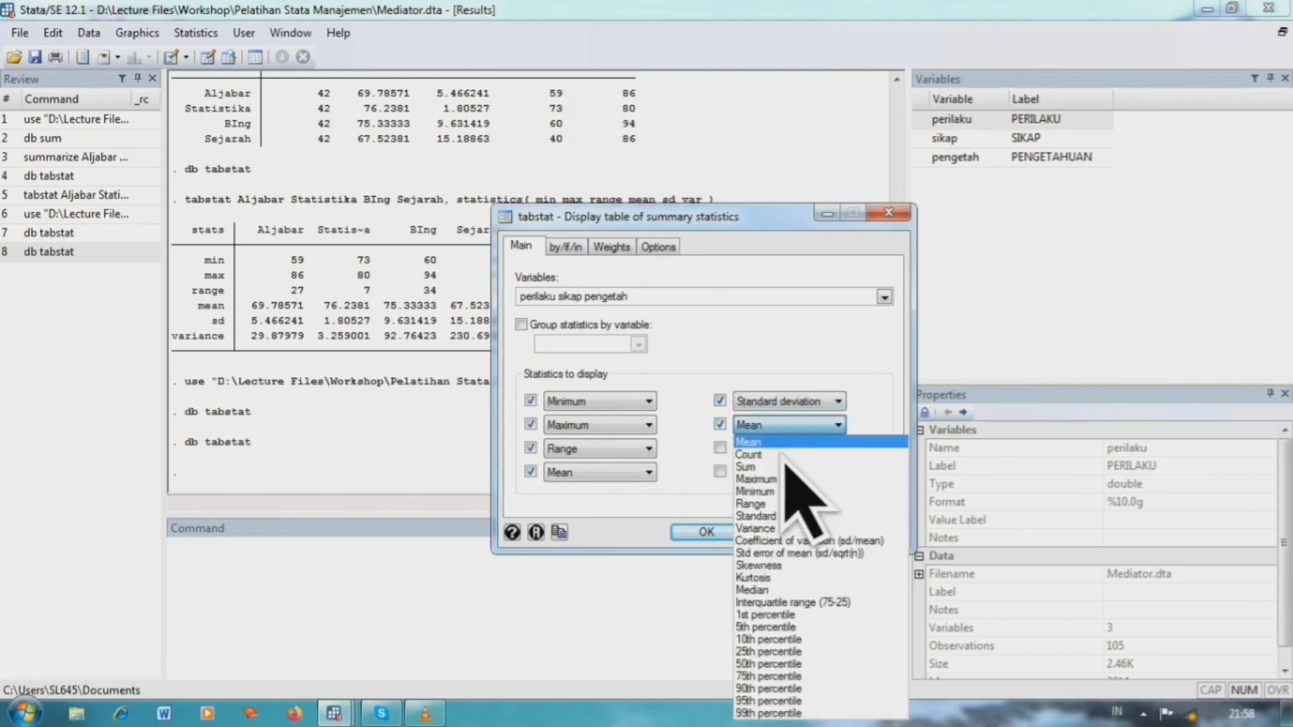
{"action": "left_click", "coordinate": [794, 529]}
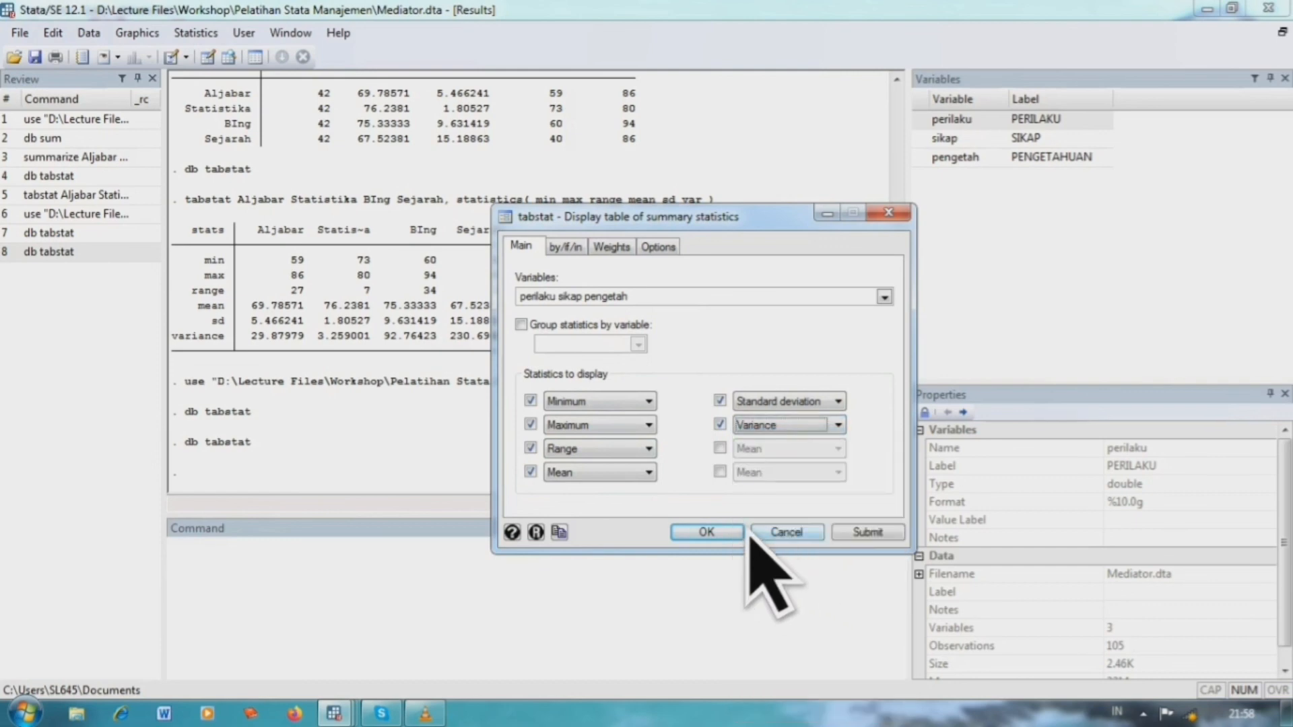
{"action": "left_click", "coordinate": [706, 531]}
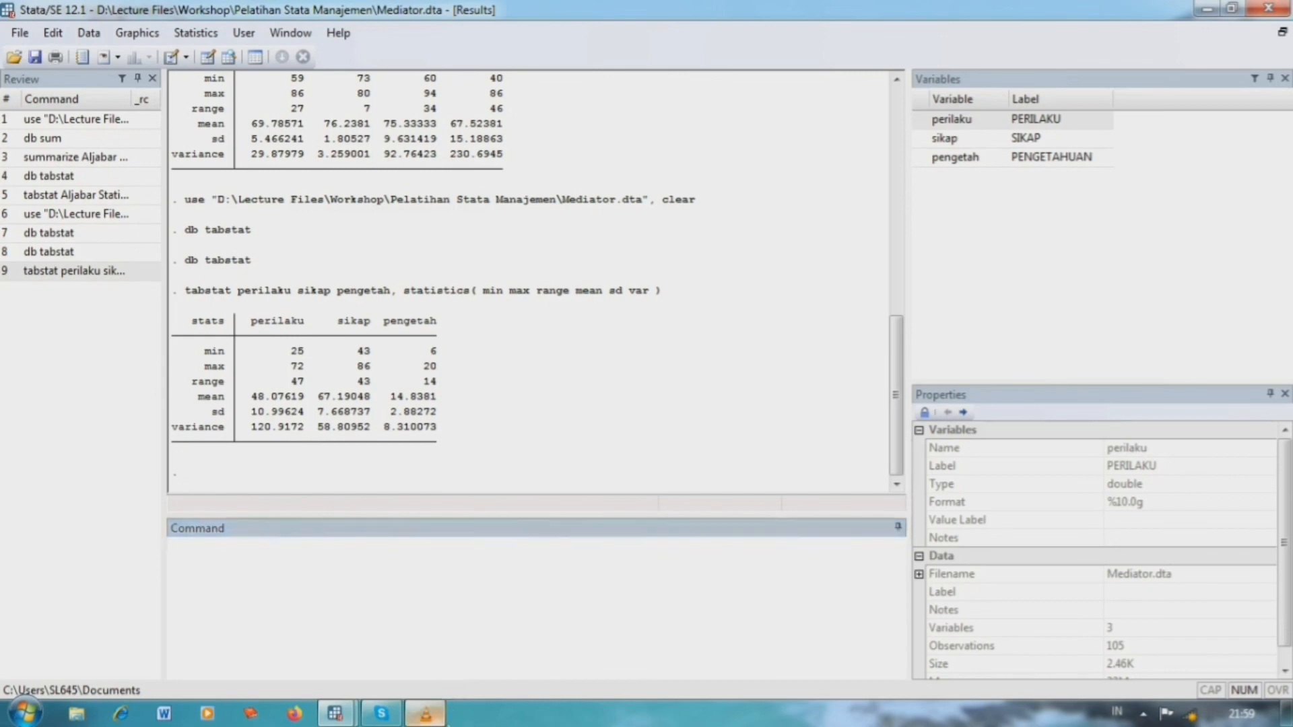
{"action": "left_click", "coordinate": [425, 714]}
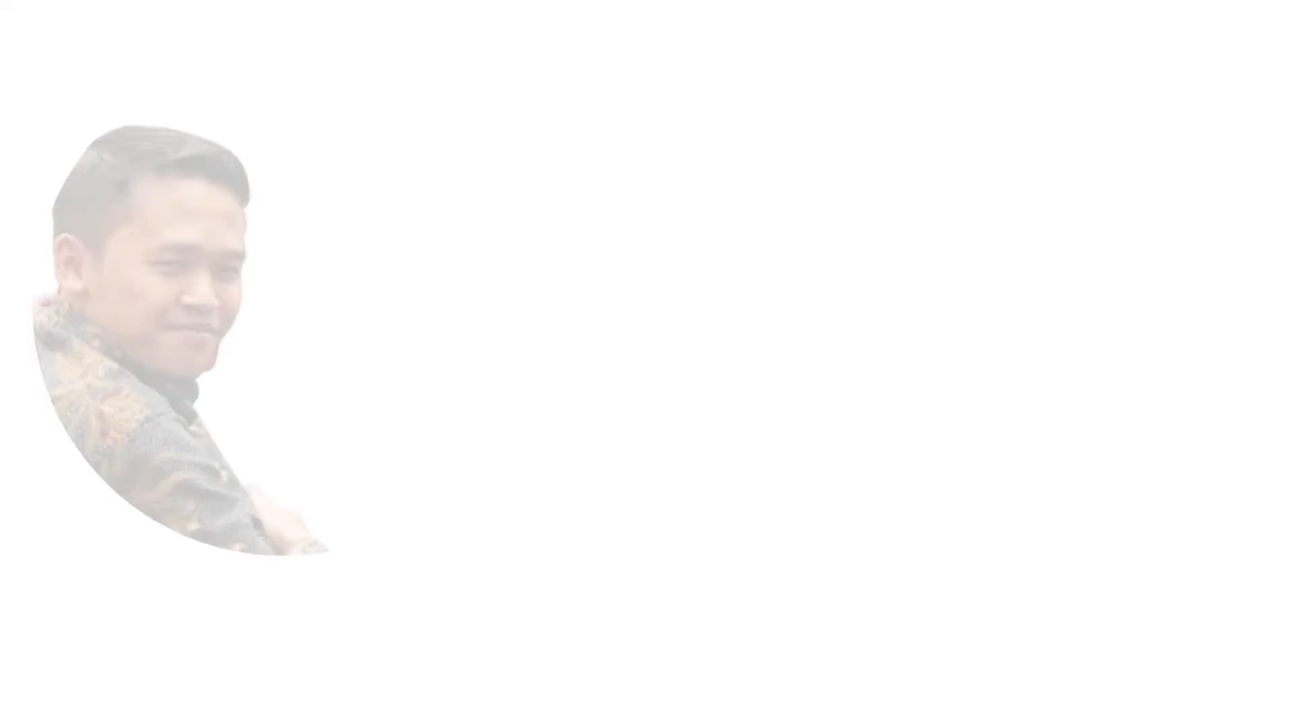